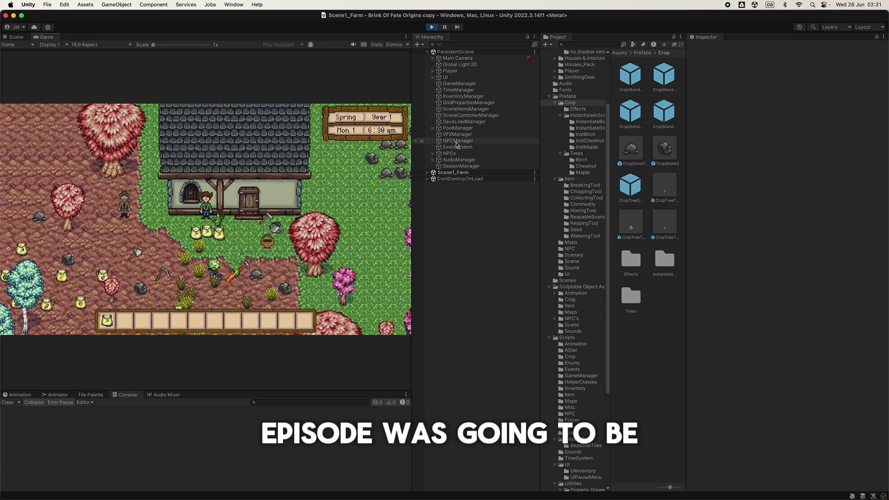
Select the AudioManager object, return focus to the running game and walk the farmer down past the seed bags below the house
{"action": "left_click", "coordinate": [461, 161]}
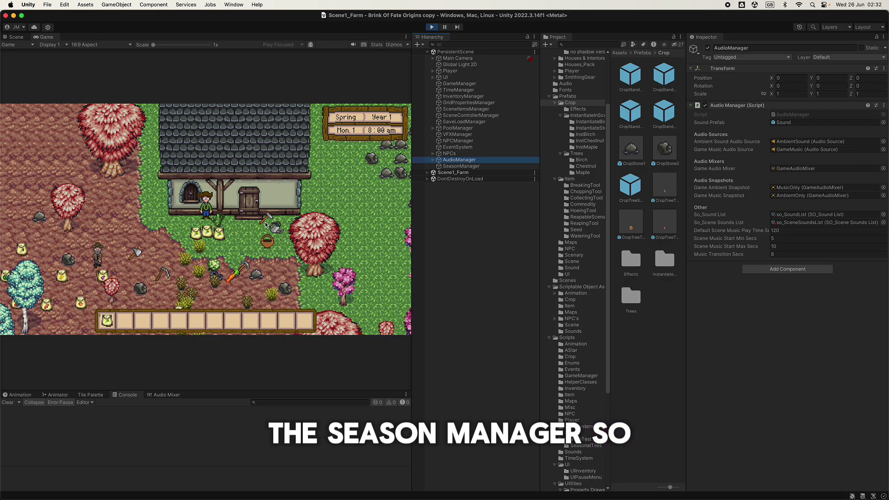
{"action": "left_click", "coordinate": [236, 237]}
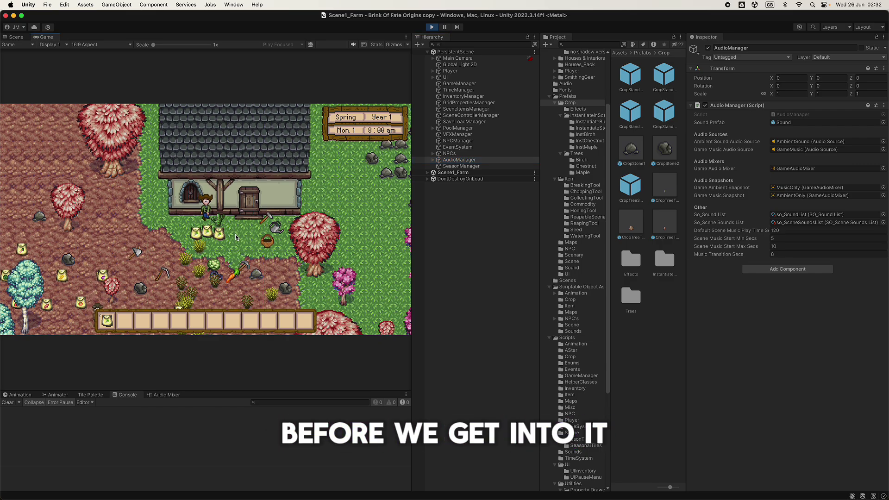
{"action": "key", "text": "s"}
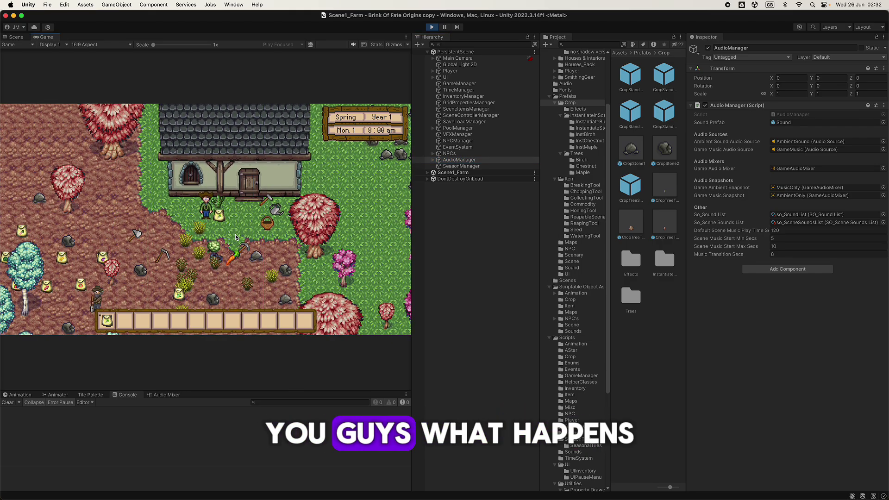
{"action": "key", "text": "s"}
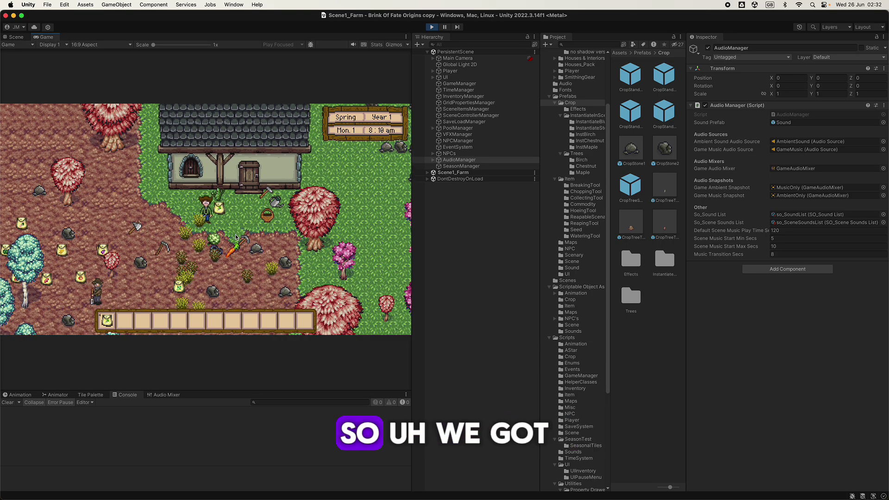
Advance the in-game calendar through Spring to Saturday 13
{"action": "key", "text": "g"}
{"action": "key", "text": "g"}
{"action": "key", "text": "g"}
{"action": "key", "text": "g"}
{"action": "key", "text": "g"}
{"action": "key", "text": "g"}
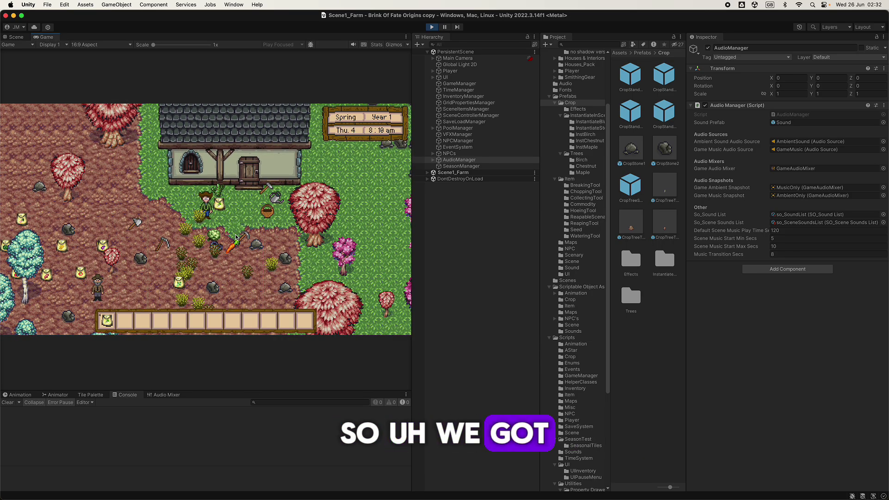
{"action": "key", "text": "g"}
{"action": "key", "text": "g"}
{"action": "key", "text": "g"}
{"action": "key", "text": "g"}
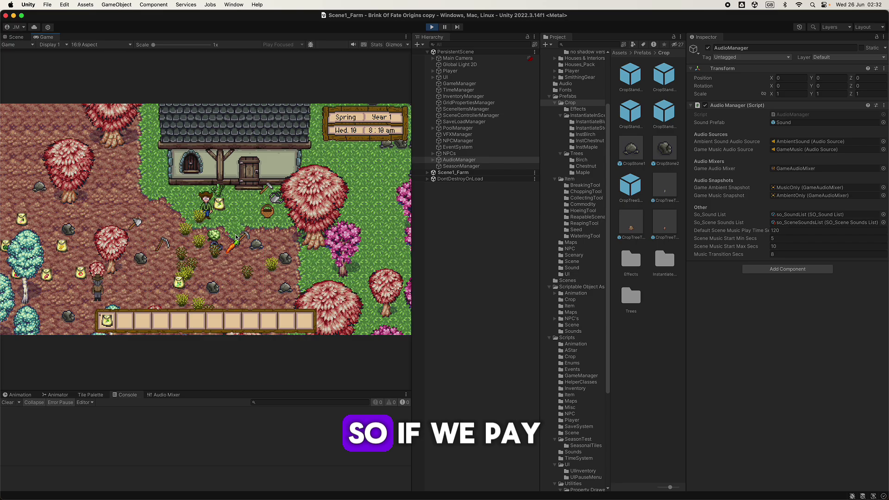
{"action": "key", "text": "g"}
{"action": "key", "text": "g"}
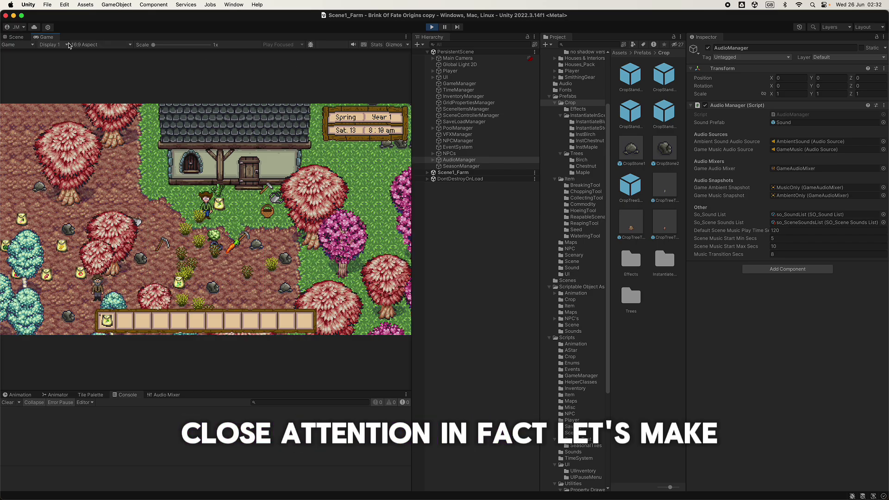
Maximize the Game view and advance the in-game calendar to Tuesday 30 of Spring
{"action": "left_click", "coordinate": [56, 37]}
{"action": "key", "text": "shift+space"}
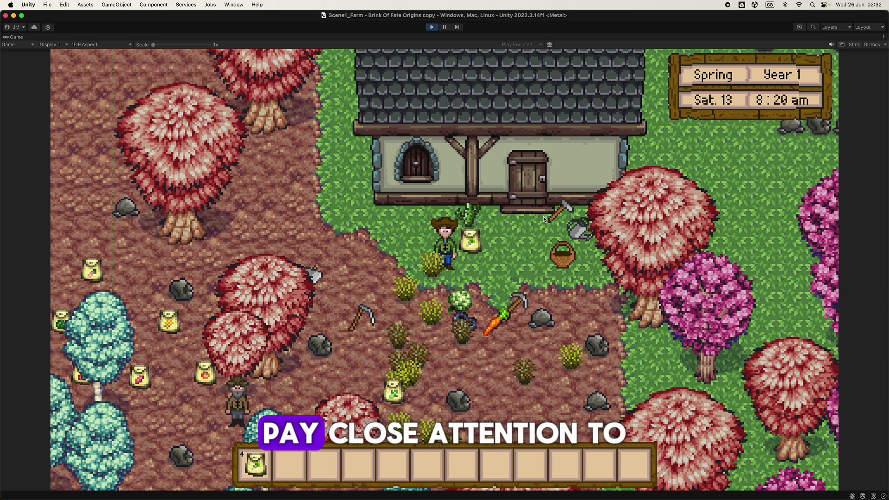
{"action": "key", "text": "g"}
{"action": "key", "text": "g"}
{"action": "key", "text": "g"}
{"action": "key", "text": "g"}
{"action": "key", "text": "g"}
{"action": "key", "text": "g"}
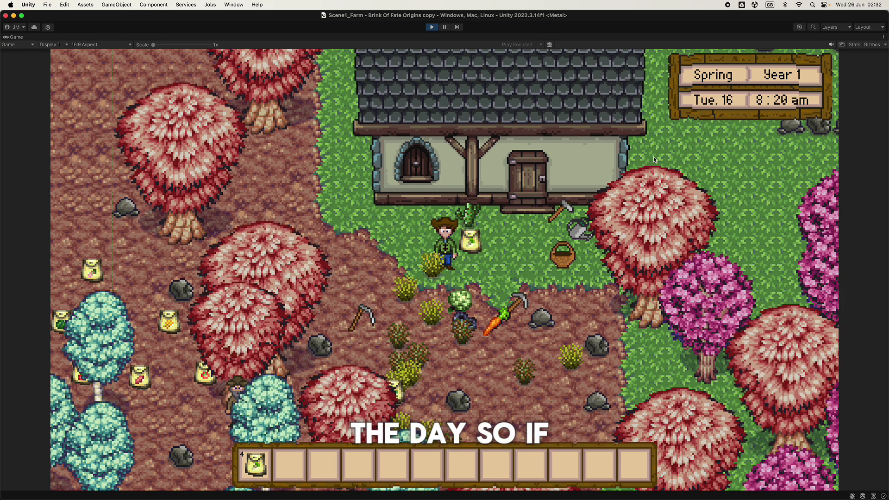
{"action": "key", "text": "g"}
{"action": "key", "text": "g"}
{"action": "key", "text": "g"}
{"action": "key", "text": "g"}
{"action": "key", "text": "g"}
{"action": "key", "text": "g"}
{"action": "key", "text": "g"}
{"action": "key", "text": "g"}
{"action": "key", "text": "g"}
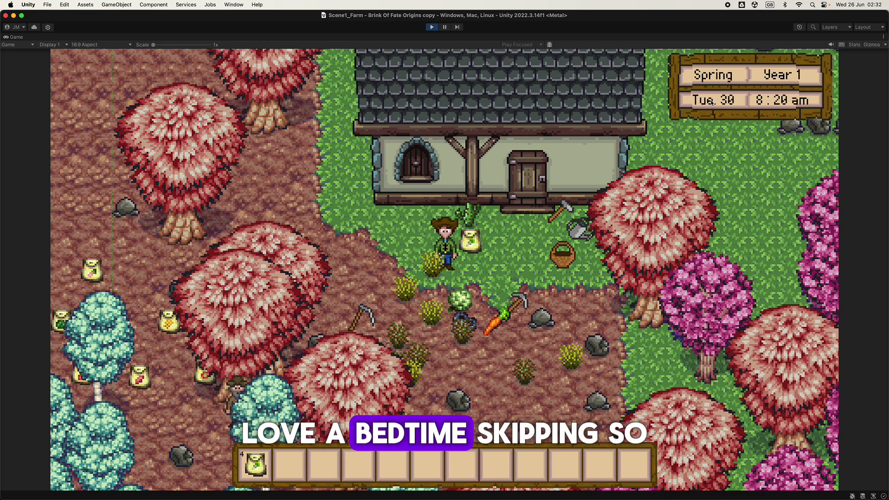
Walk the farmer slightly down and right, and advance one day into Summer
{"action": "key", "text": "s"}
{"action": "key", "text": "d"}
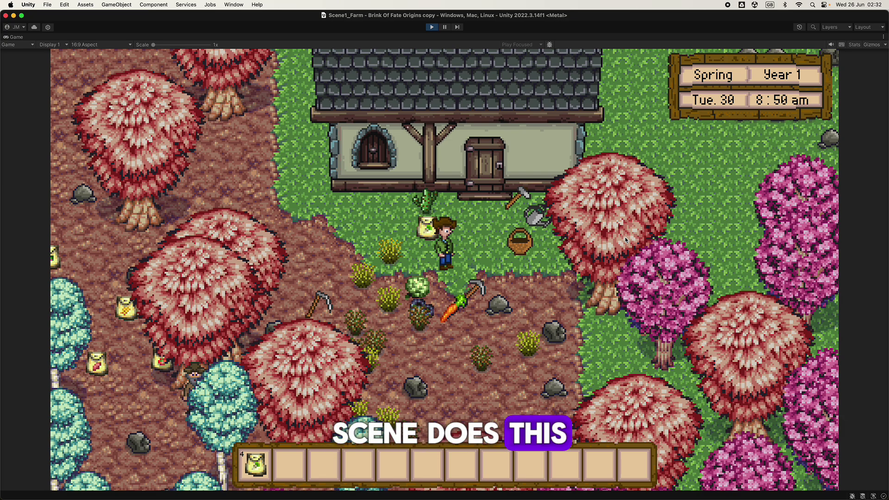
{"action": "key", "text": "g"}
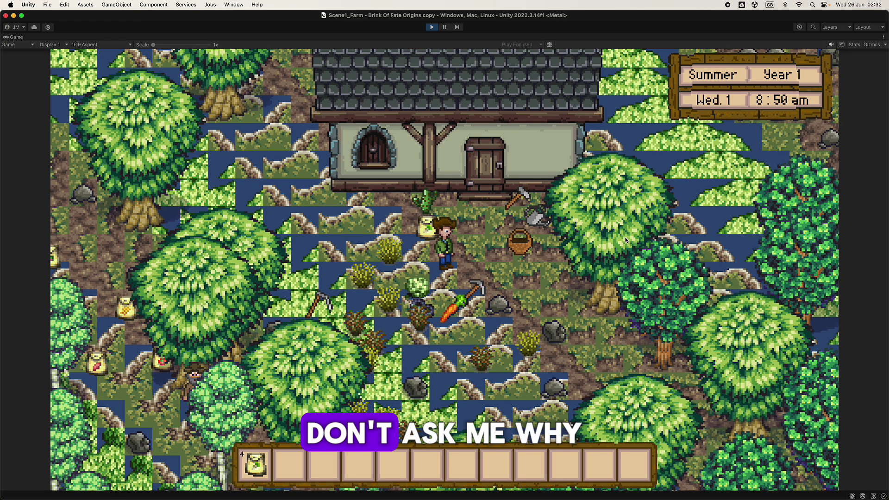
Take the farmer into the cabin and back out to reload the farm in Summer, and pick up the pickaxe and carrot
{"action": "key", "text": "d"}
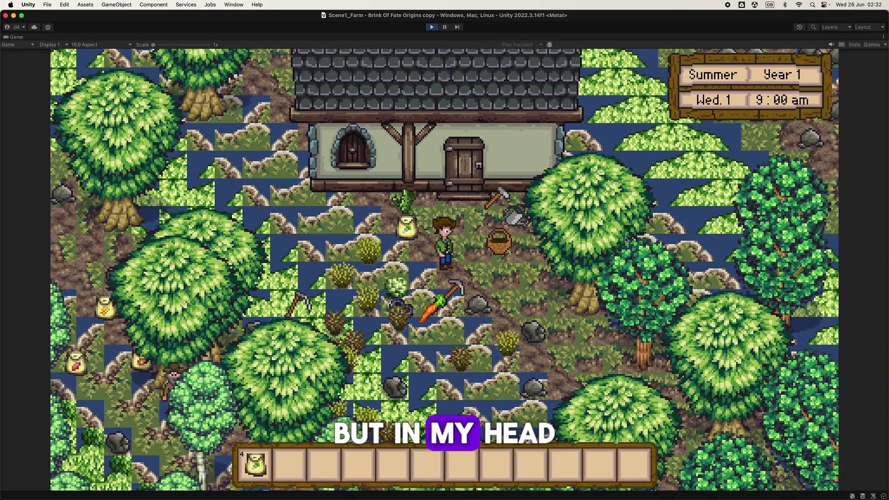
{"action": "key", "text": "d"}
{"action": "key", "text": "w"}
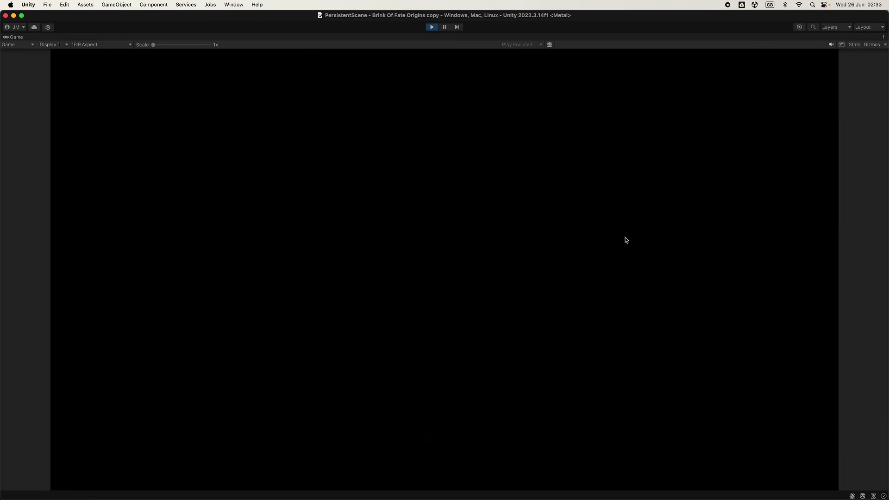
{"action": "key", "text": "s"}
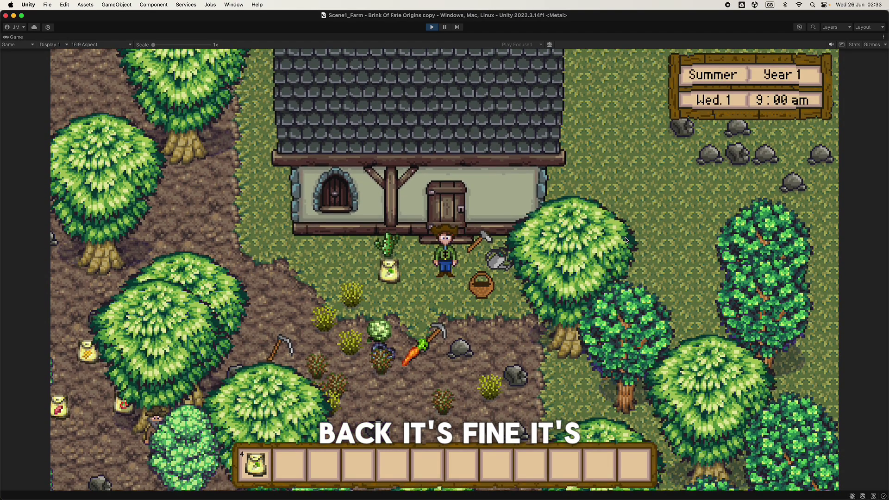
{"action": "key", "text": "s"}
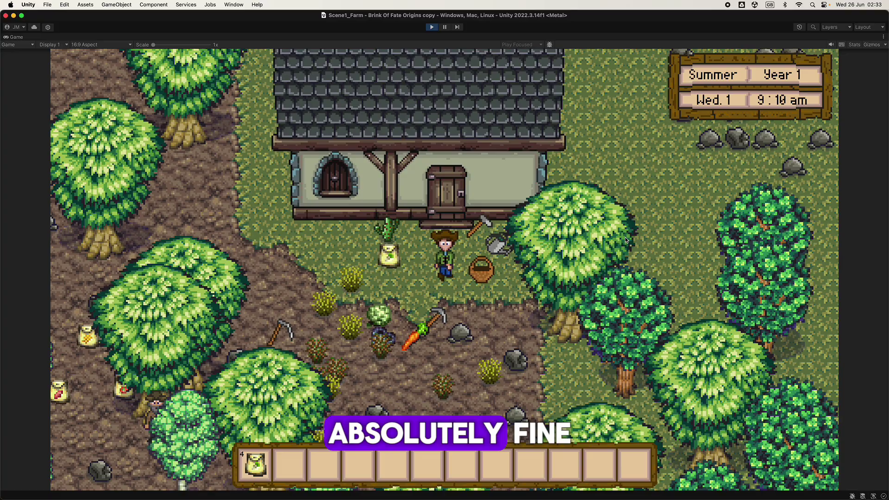
{"action": "key", "text": "s+a"}
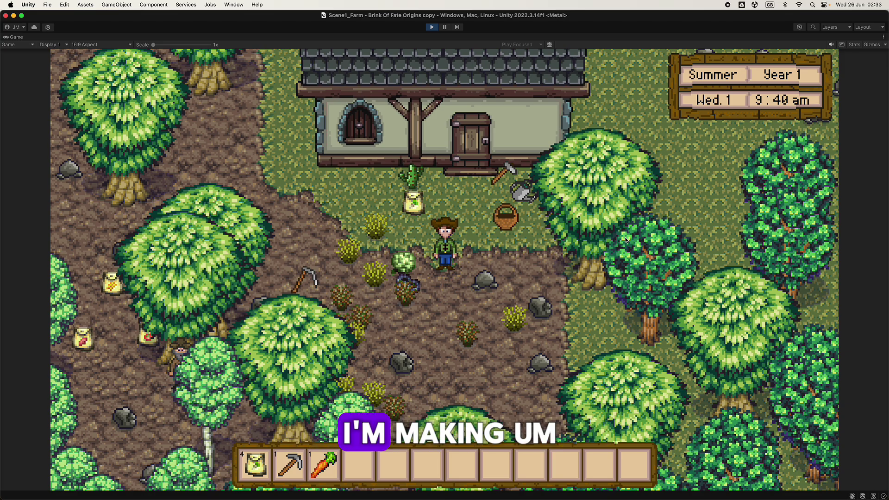
Bring the farmer back inside the cabin and advance the calendar to Autumn, Saturday 2
{"action": "key", "text": "w"}
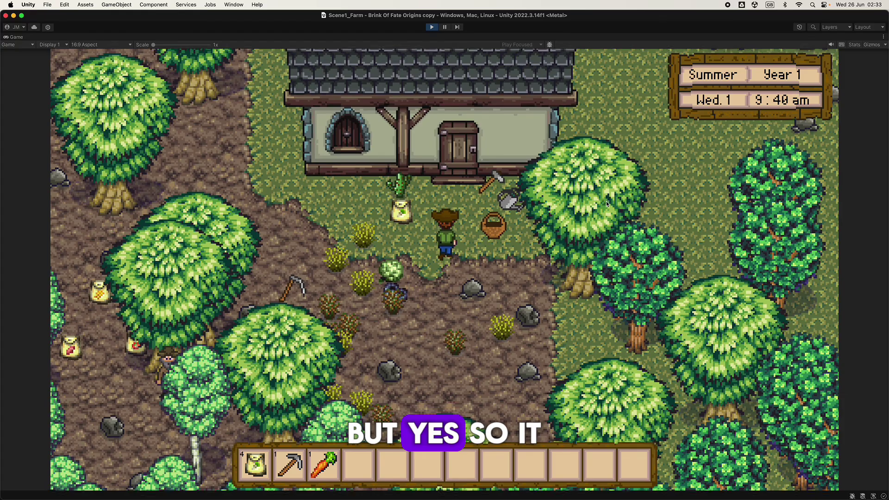
{"action": "key", "text": "w"}
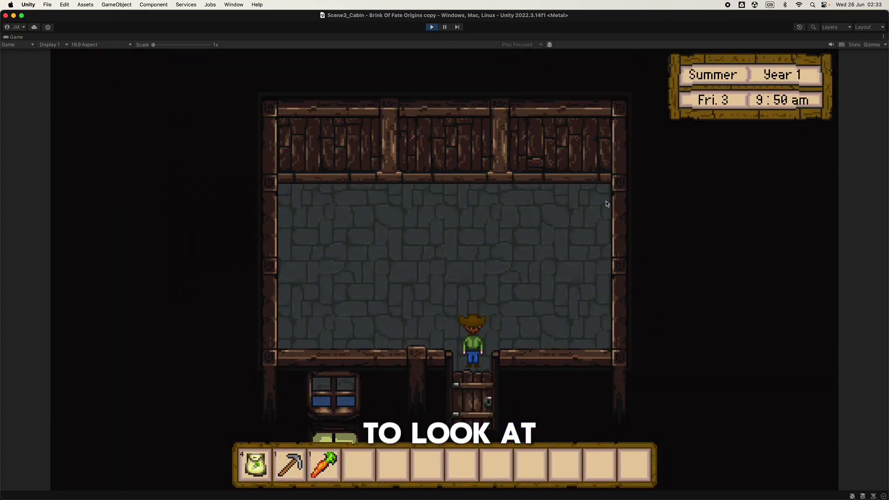
{"action": "key", "text": "g"}
{"action": "key", "text": "g"}
{"action": "key", "text": "g"}
{"action": "key", "text": "g"}
{"action": "key", "text": "g"}
{"action": "key", "text": "g"}
{"action": "key", "text": "g"}
{"action": "key", "text": "g"}
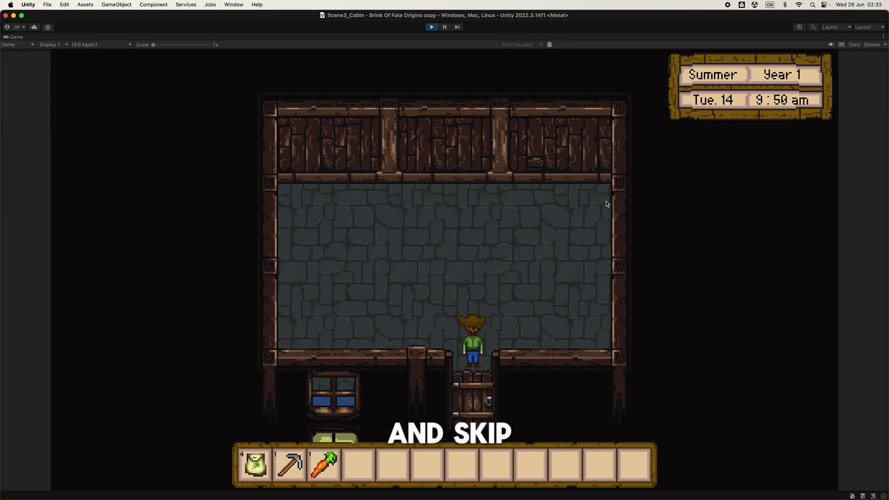
{"action": "key", "text": "g"}
{"action": "key", "text": "g"}
{"action": "key", "text": "g"}
{"action": "key", "text": "g"}
{"action": "key", "text": "g"}
{"action": "key", "text": "g"}
{"action": "key", "text": "g"}
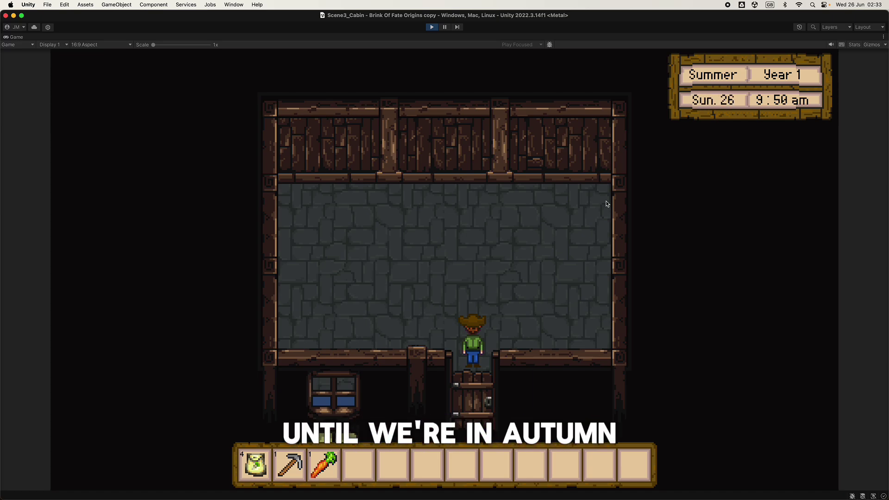
{"action": "key", "text": "g"}
Leave the cabin and check the farm's autumn trees and ground tiles
{"action": "key", "text": "a"}
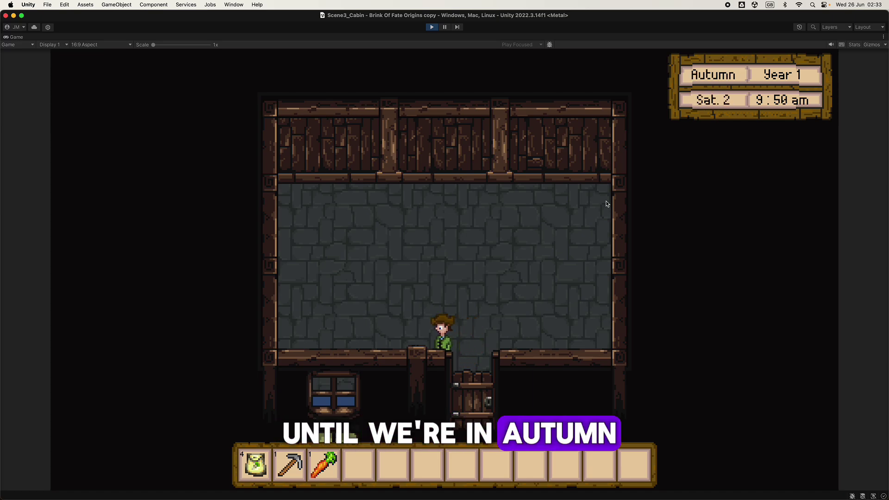
{"action": "key", "text": "d"}
{"action": "key", "text": "s"}
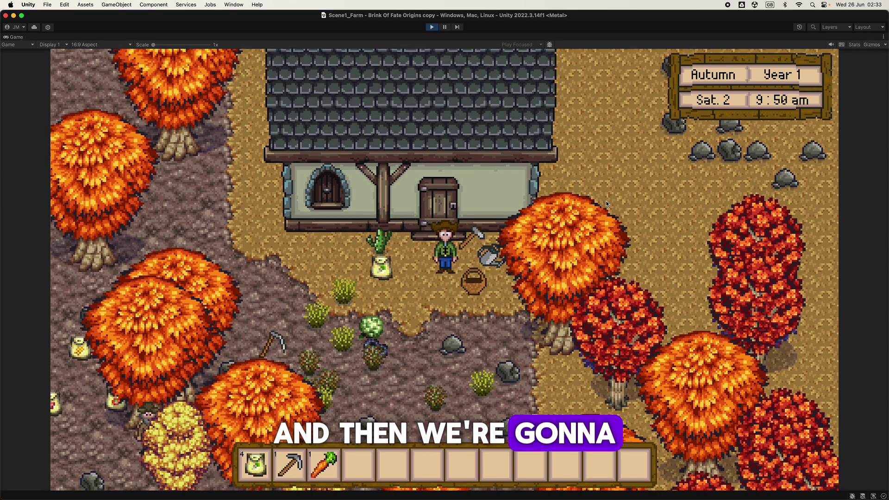
{"action": "key", "text": "s"}
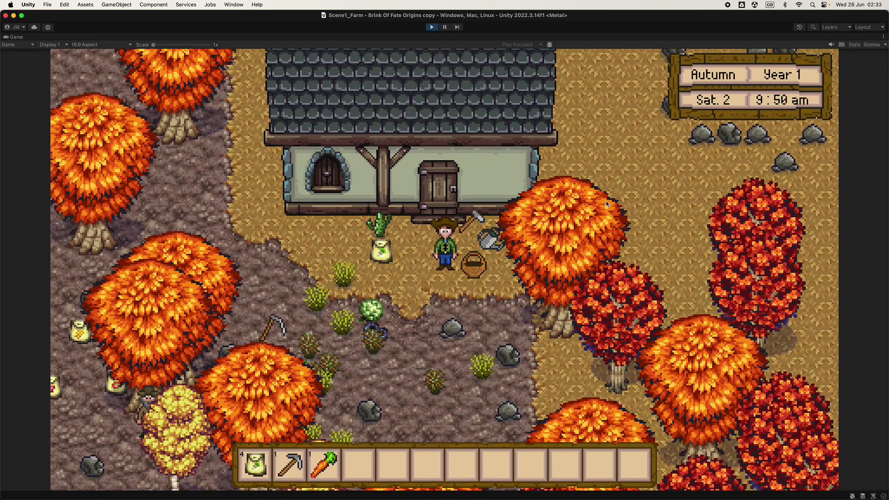
Return the farmer to the cabin and advance the calendar to Winter, Tuesday 3
{"action": "key", "text": "w"}
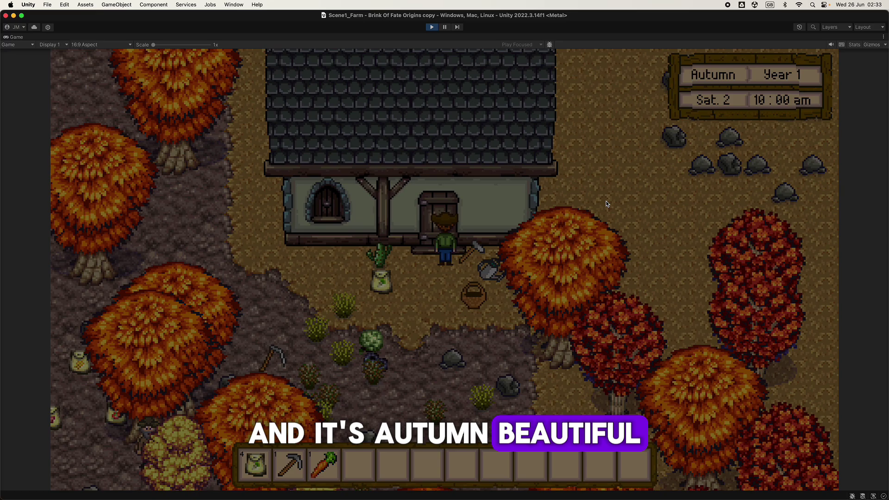
{"action": "key", "text": "g"}
{"action": "key", "text": "g"}
{"action": "key", "text": "g"}
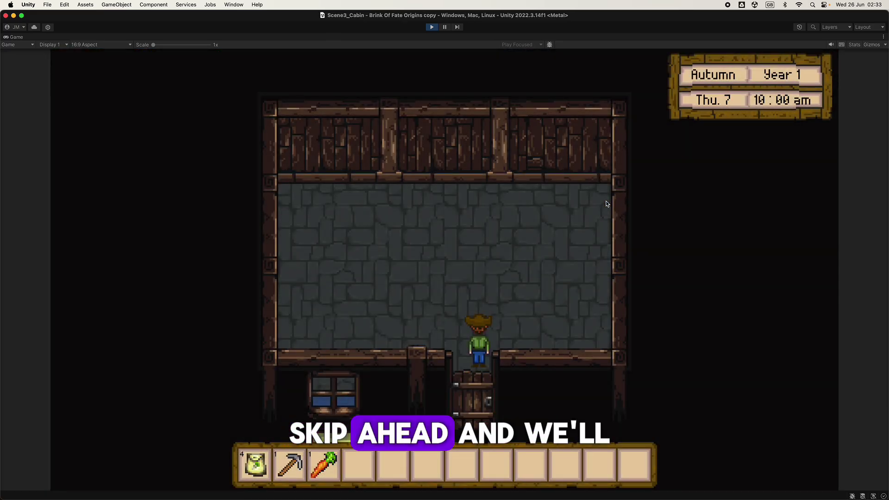
{"action": "key", "text": "g"}
{"action": "key", "text": "g"}
{"action": "key", "text": "g"}
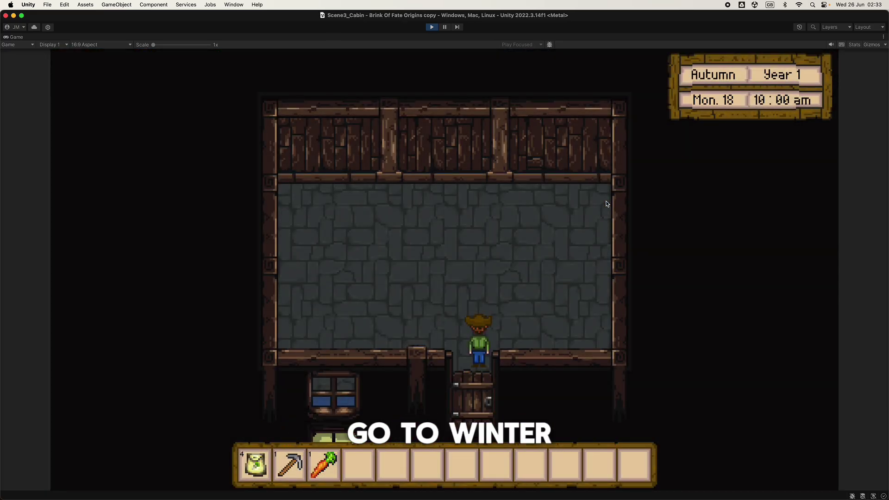
{"action": "key", "text": "g"}
{"action": "key", "text": "g"}
{"action": "key", "text": "g"}
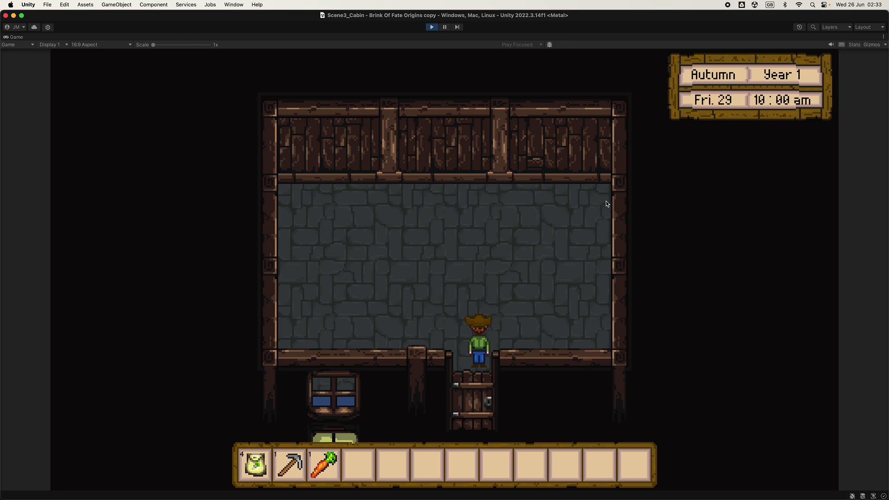
{"action": "key", "text": "g"}
{"action": "key", "text": "g"}
{"action": "key", "text": "g"}
{"action": "key", "text": "g"}
Exit the cabin and walk the farmer across the winter farm to the large bare tree beside the house
{"action": "key", "text": "s"}
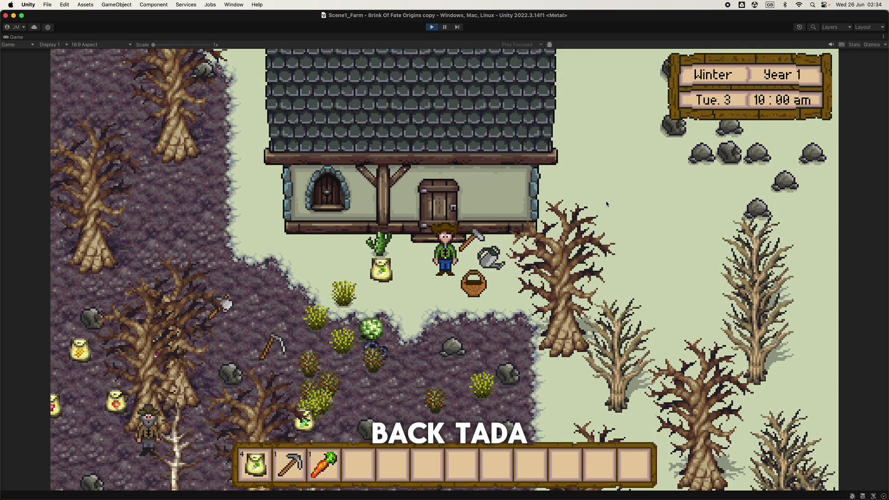
{"action": "key", "text": "a"}
{"action": "key", "text": "s"}
{"action": "key", "text": "d"}
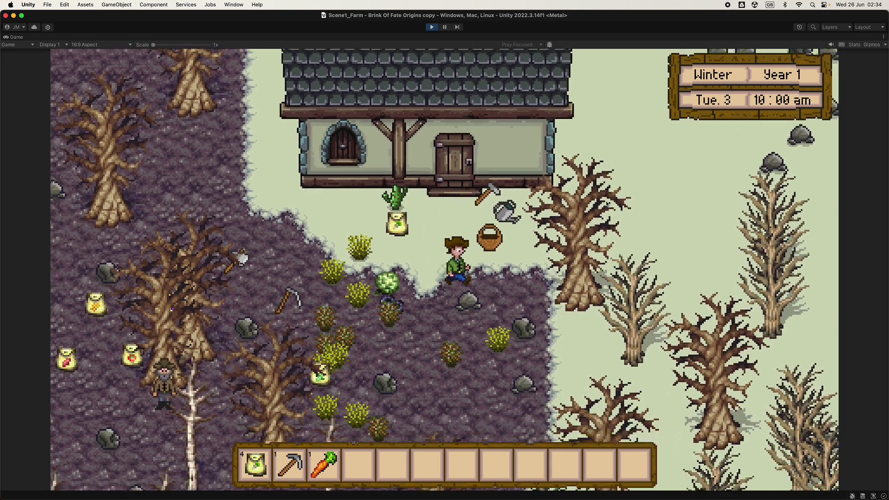
{"action": "key", "text": "d"}
{"action": "key", "text": "w"}
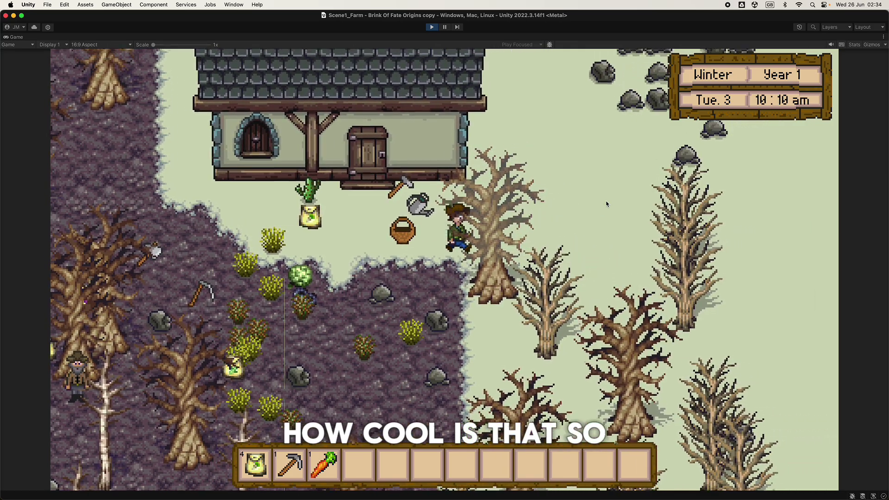
Walk the farmer around and behind the bare winter trees to examine their updated sprites, trunks and fading
{"action": "key", "text": "d"}
{"action": "key", "text": "s"}
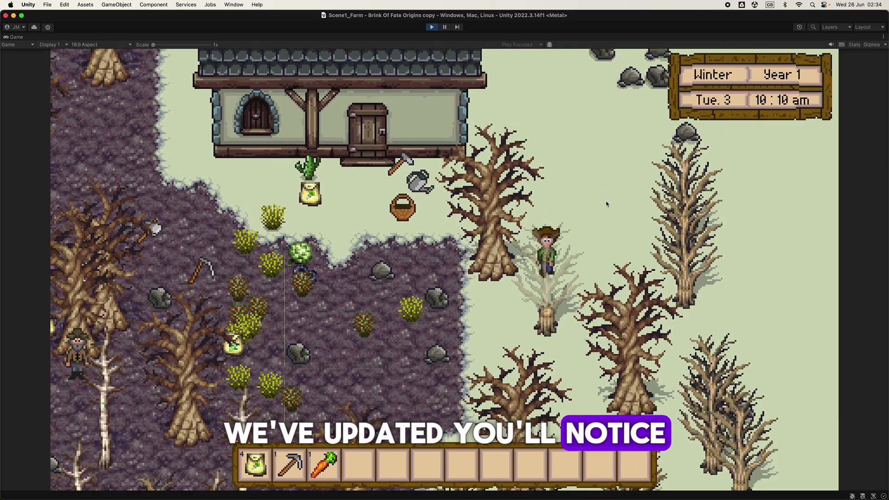
{"action": "key", "text": "d"}
{"action": "key", "text": "s"}
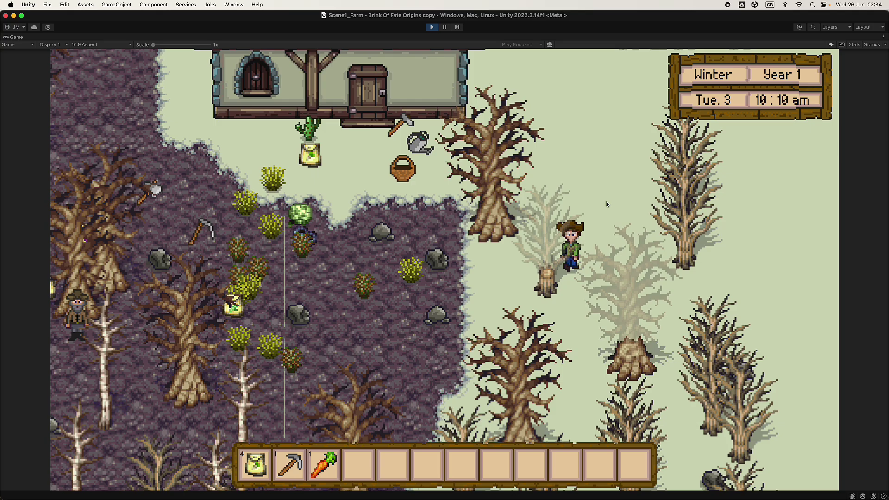
{"action": "key", "text": "a"}
{"action": "key", "text": "a"}
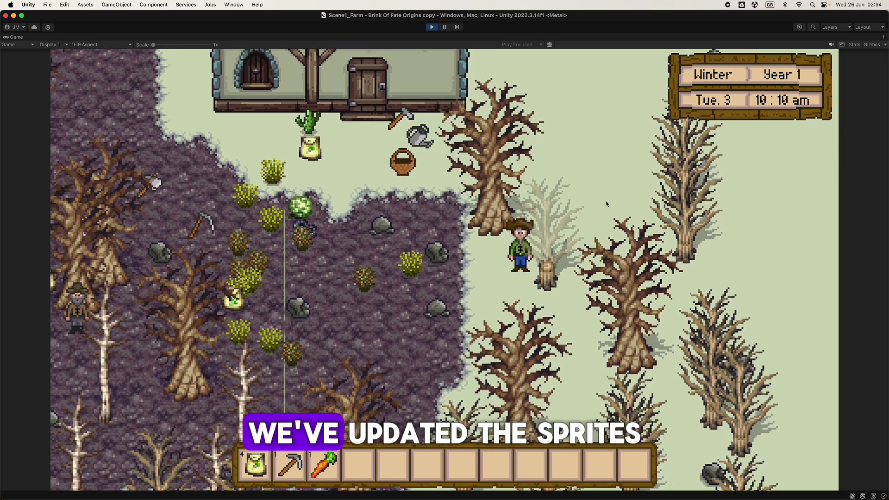
{"action": "key", "text": "s"}
{"action": "key", "text": "d"}
{"action": "key", "text": "w"}
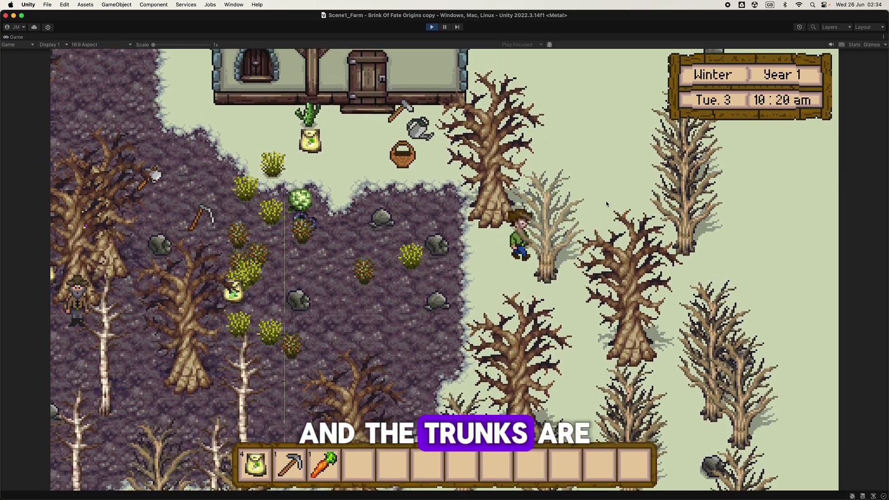
Walk the farmer behind the small pale winter tree and on to the large twisted tree to check the canopy fading
{"action": "key", "text": "d"}
{"action": "key", "text": "s"}
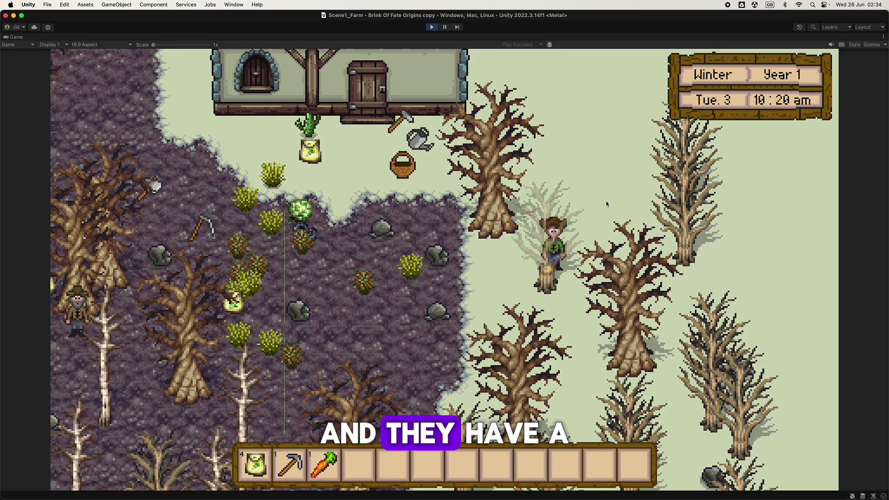
{"action": "key", "text": "d"}
{"action": "key", "text": "s"}
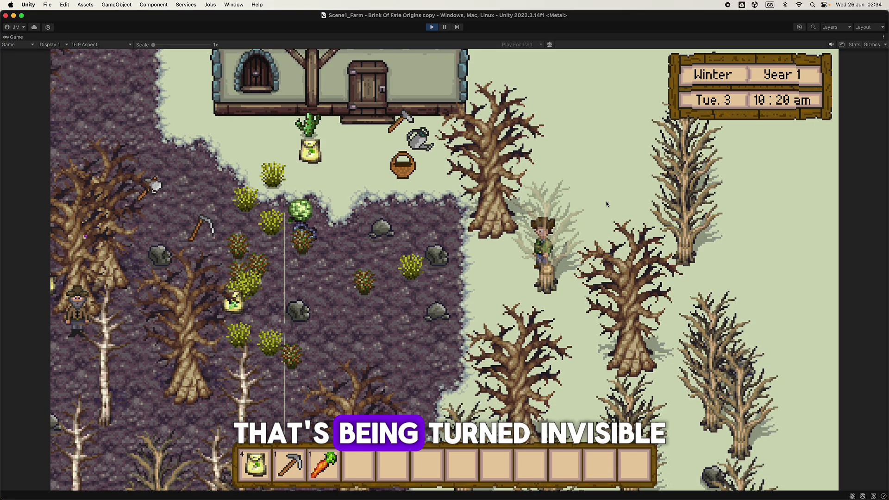
{"action": "key", "text": "d"}
{"action": "key", "text": "s"}
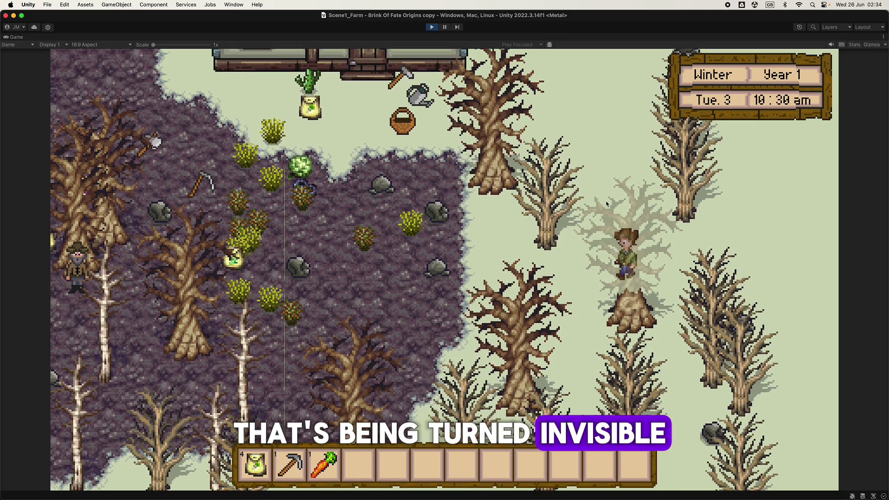
Move the farmer in and out behind the two large twisted trees to compare their separate trunk and canopy sprites
{"action": "key", "text": "a"}
{"action": "key", "text": "d"}
{"action": "key", "text": "a"}
{"action": "key", "text": "d"}
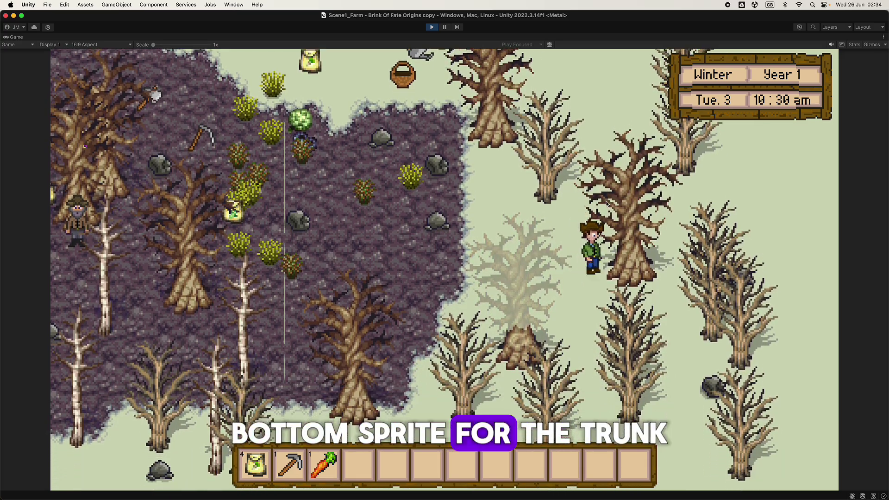
{"action": "key", "text": "a"}
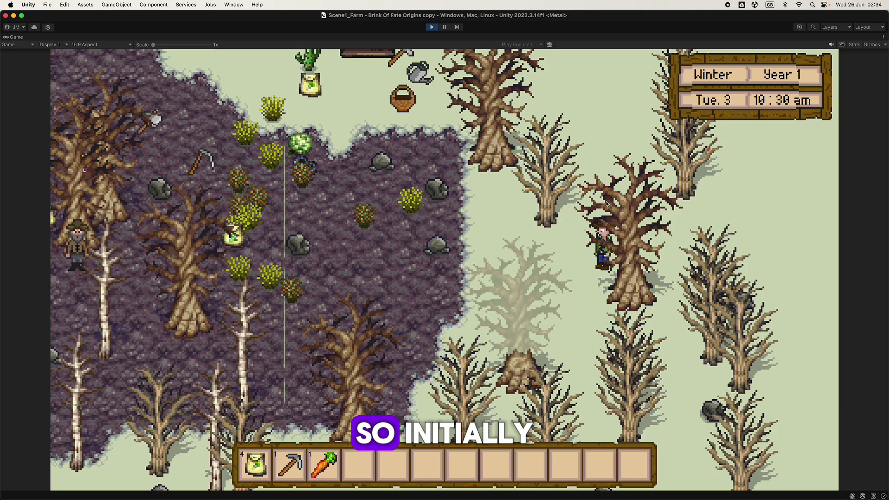
{"action": "key", "text": "d"}
{"action": "key", "text": "w"}
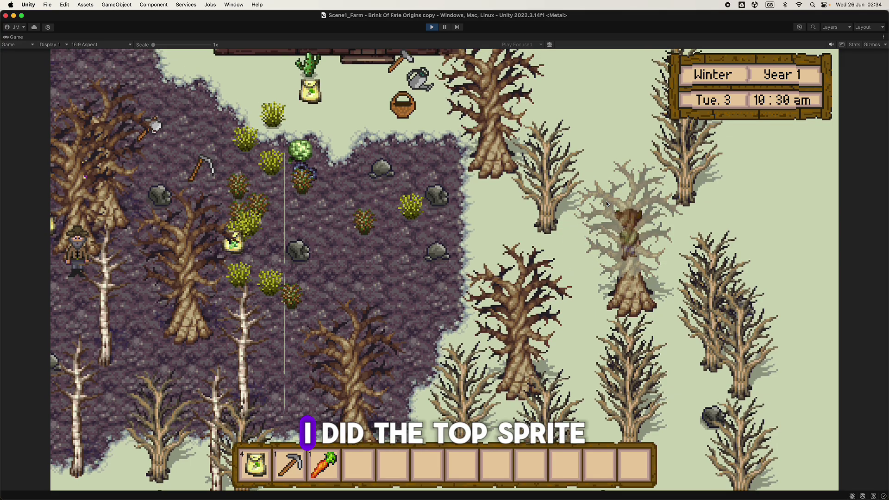
{"action": "key", "text": "s"}
{"action": "key", "text": "w"}
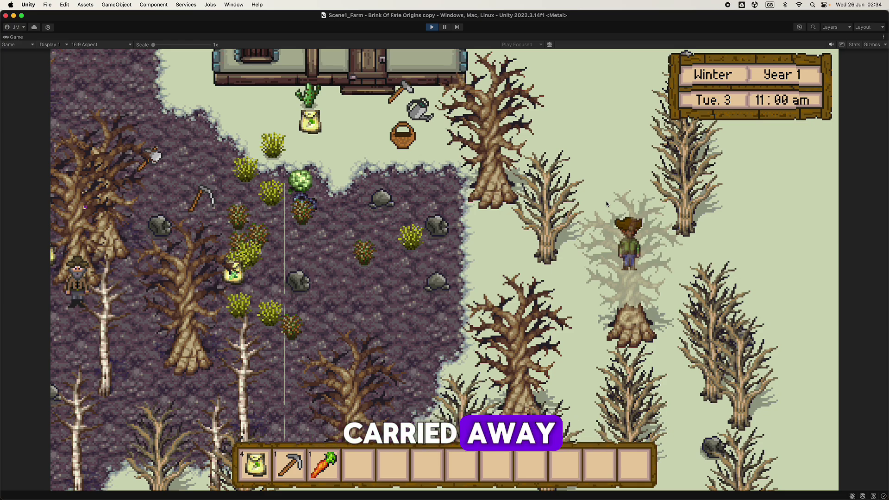
Walk the farmer from the trees across the dark soil and collect the cabbage and the dark item near the house
{"action": "key", "text": "s"}
{"action": "key", "text": "a"}
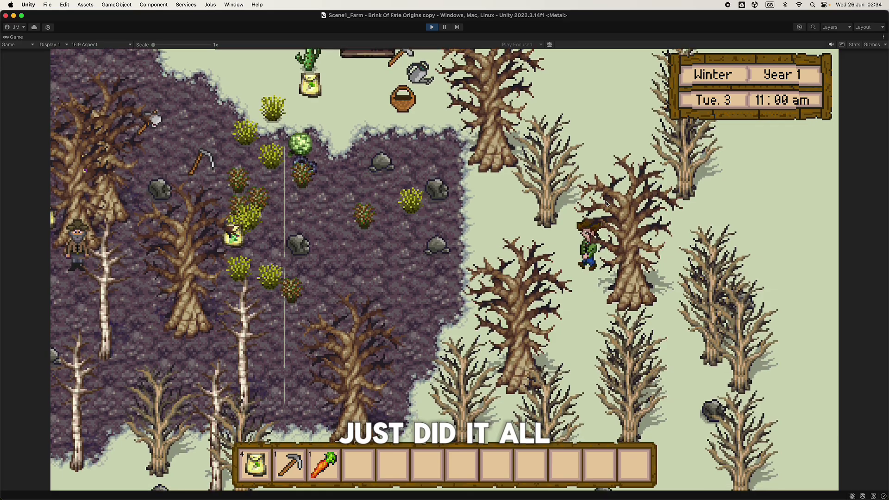
{"action": "key", "text": "a"}
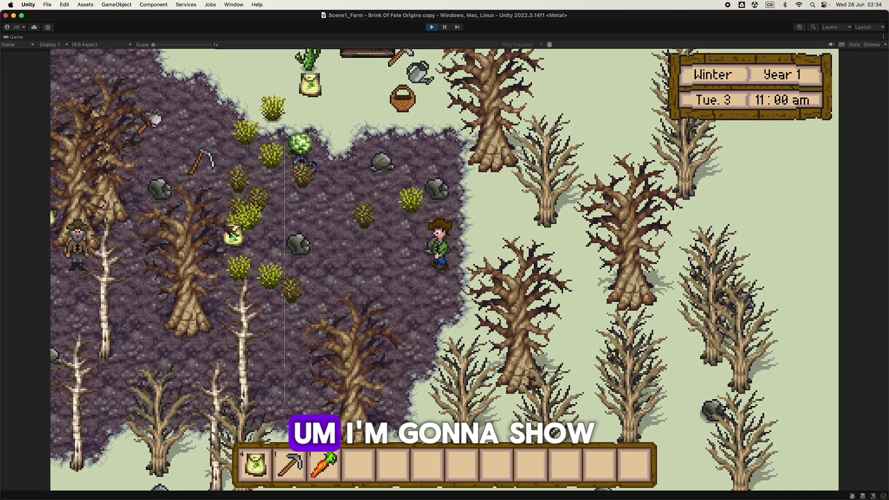
{"action": "key", "text": "a"}
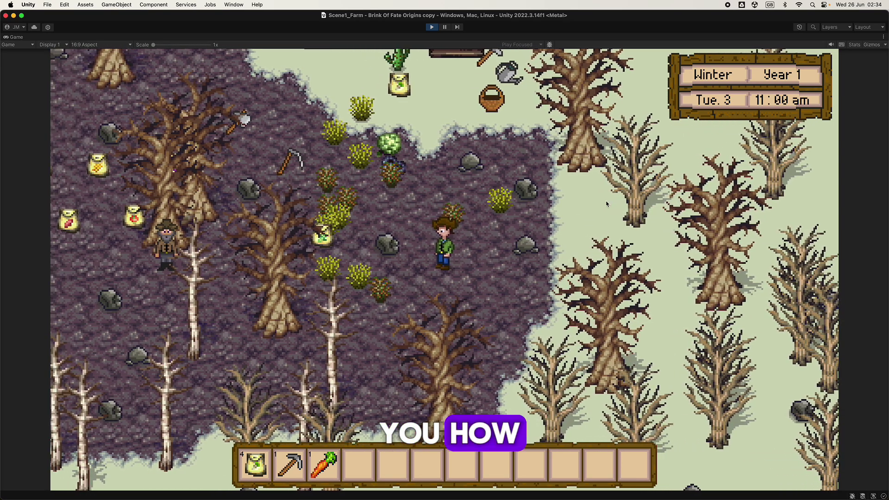
{"action": "key", "text": "w"}
{"action": "key", "text": "a"}
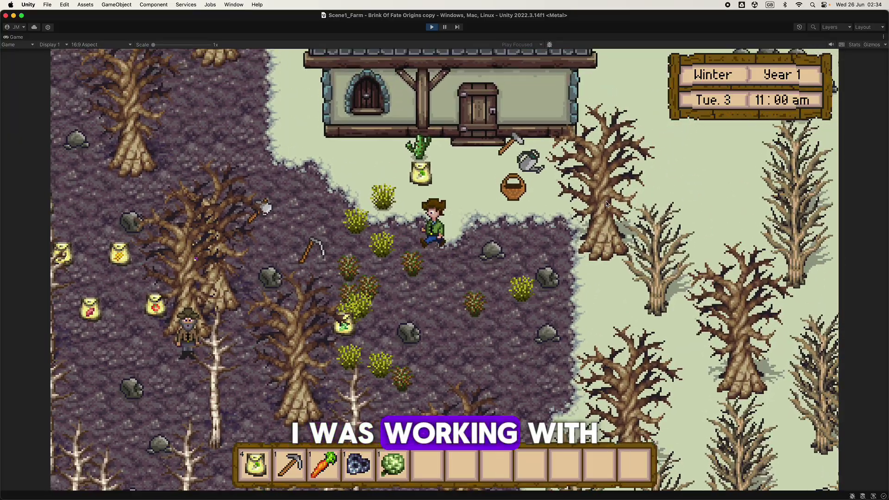
Walk the farmer back and forth over the dark soil among the weeds to show the winter ground tiles
{"action": "key", "text": "s"}
{"action": "key", "text": "d"}
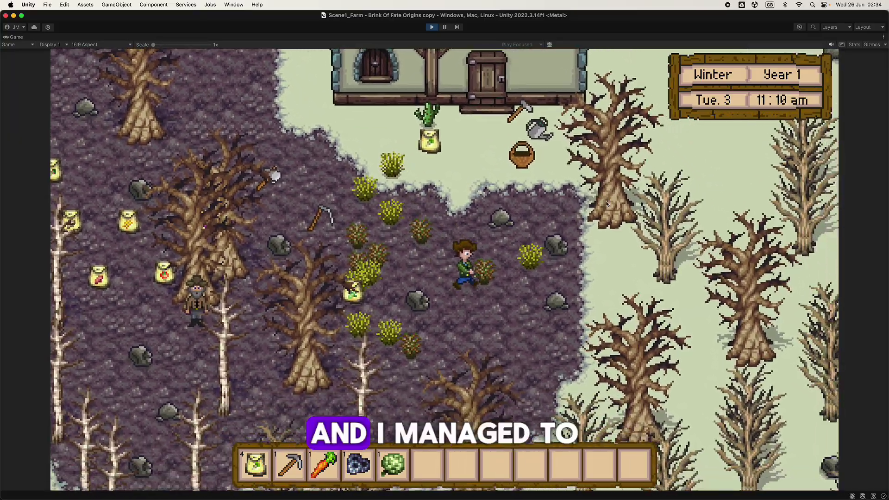
{"action": "key", "text": "s"}
{"action": "key", "text": "d"}
{"action": "key", "text": "a"}
{"action": "key", "text": "w"}
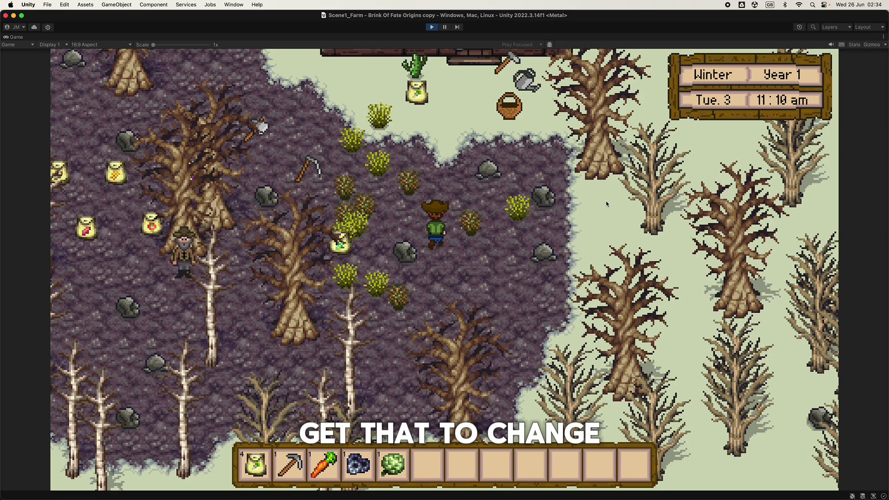
Advance the calendar while outside on the farm to Spring, Year 2, Monday 1, and exit play mode
{"action": "key", "text": "w"}
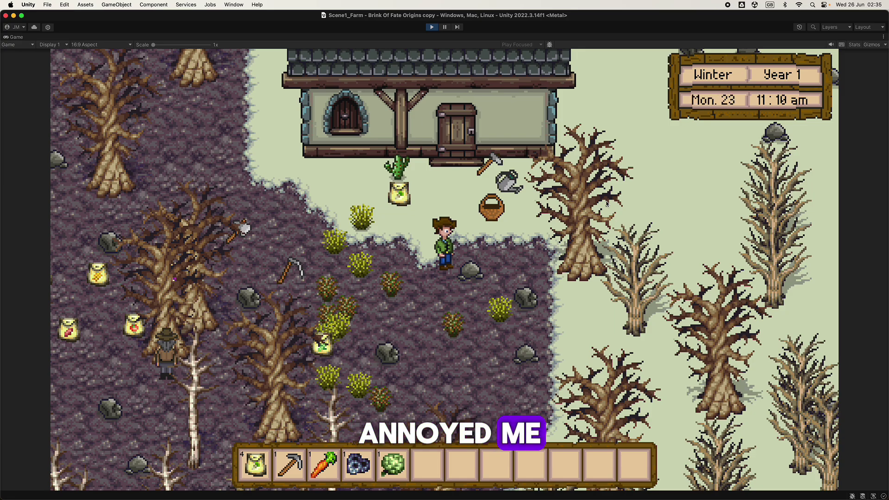
{"action": "key", "text": "g"}
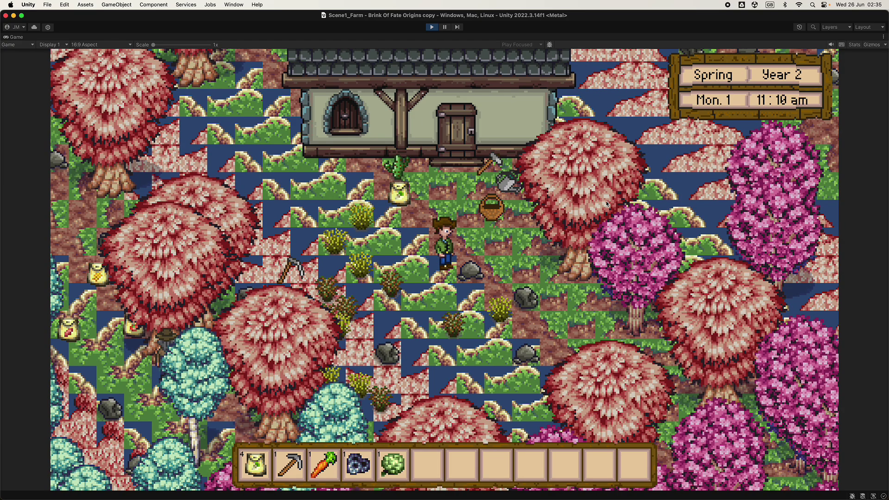
{"action": "left_click", "coordinate": [432, 27]}
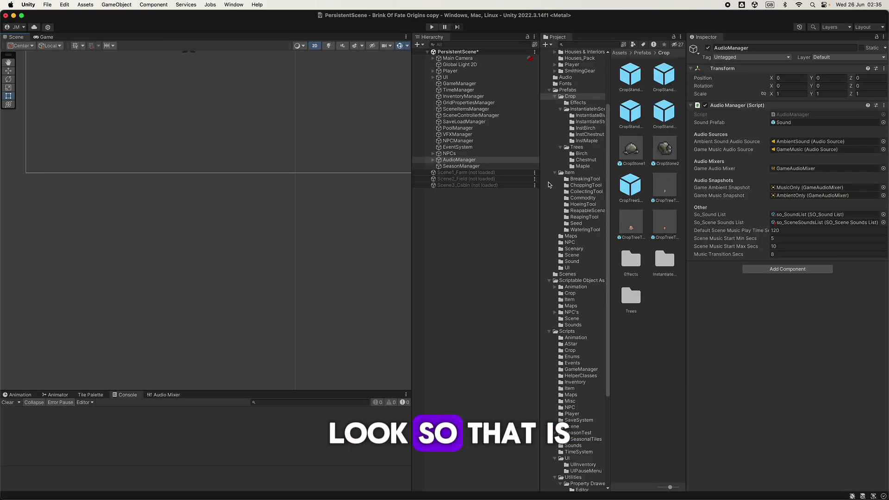
Examine the SeasonManager's seasonal sprites and registered prefabs, and look through the Maps folder of scriptable object assets
{"action": "left_click", "coordinate": [478, 167]}
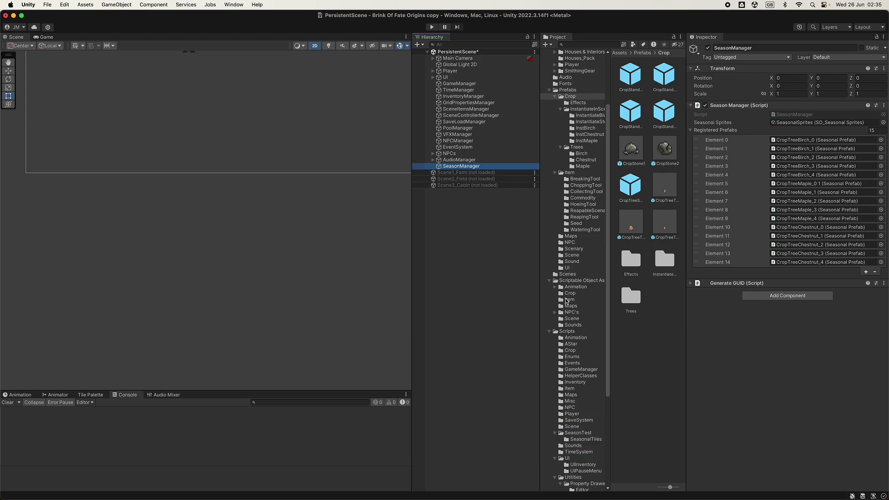
{"action": "left_click", "coordinate": [569, 305]}
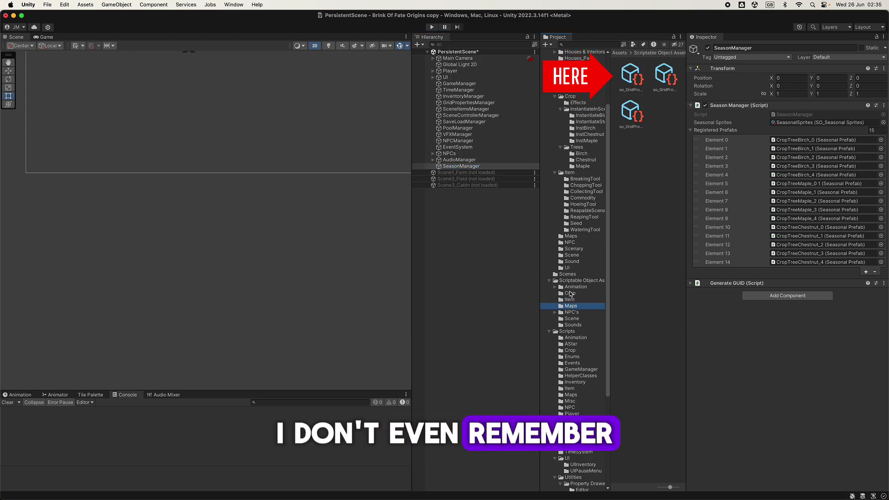
{"action": "left_click", "coordinate": [460, 160]}
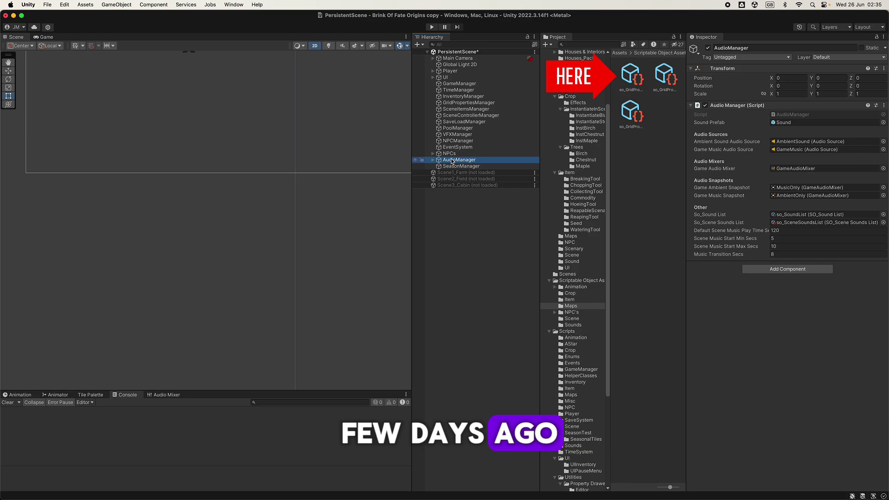
{"action": "left_click", "coordinate": [458, 166]}
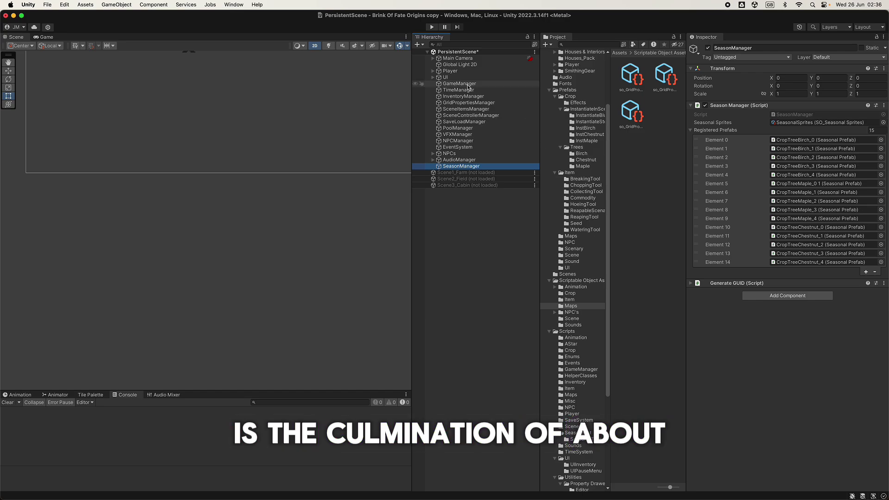
Enter play mode, advance the calendar inside the cabin to Summer, Wednesday 8, and briefly check the farm outside
{"action": "left_click", "coordinate": [431, 27]}
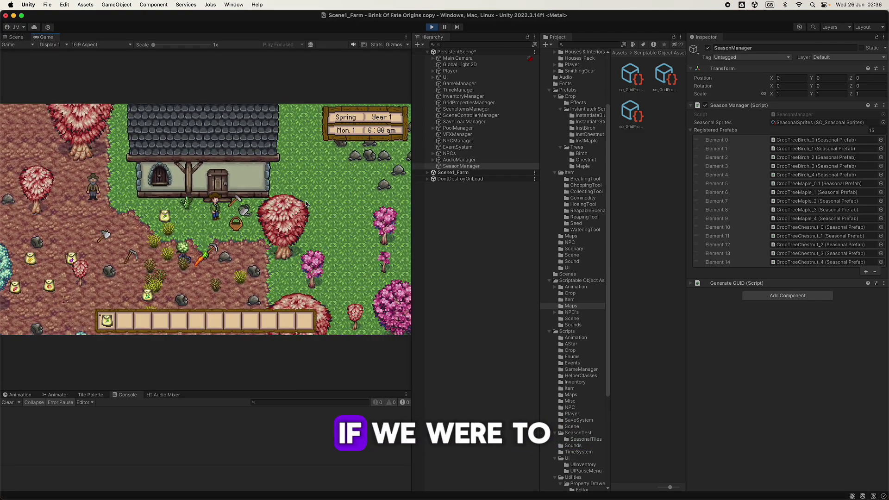
{"action": "key", "text": "w"}
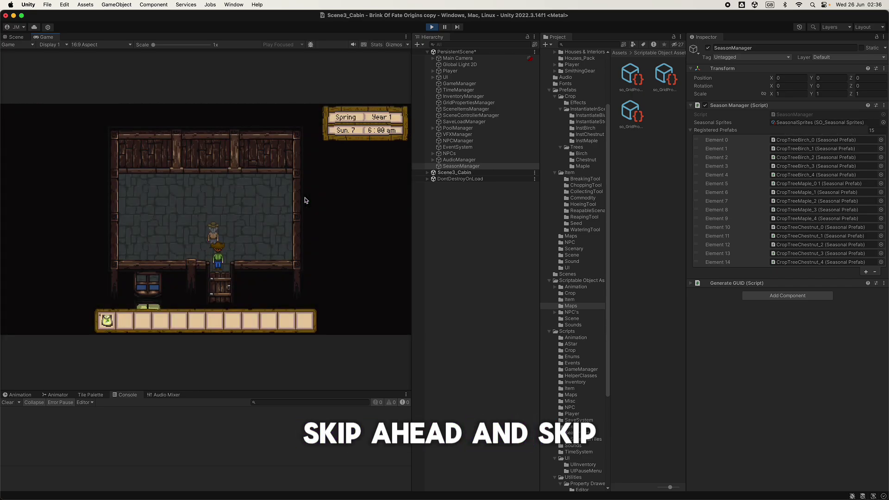
{"action": "key", "text": "g"}
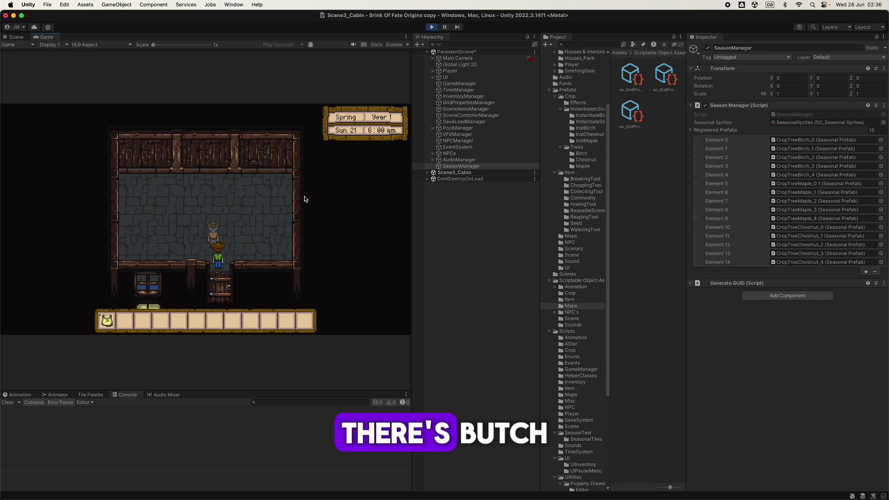
{"action": "key", "text": "g"}
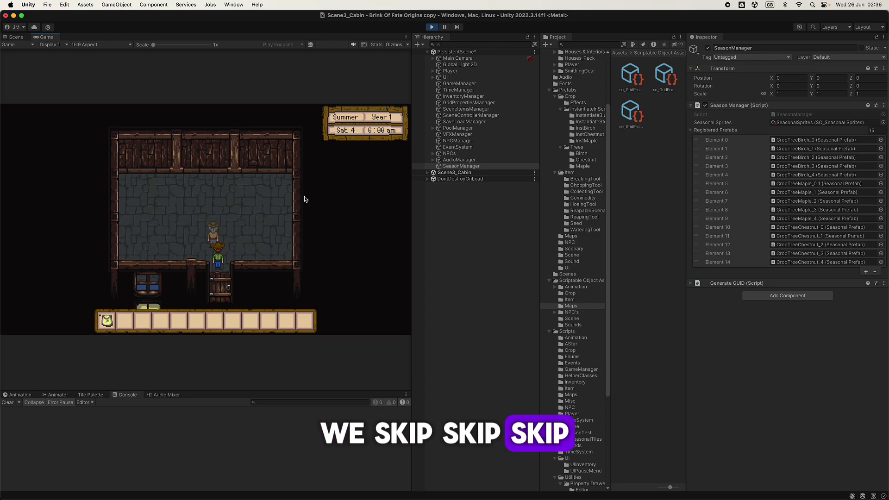
{"action": "key", "text": "g"}
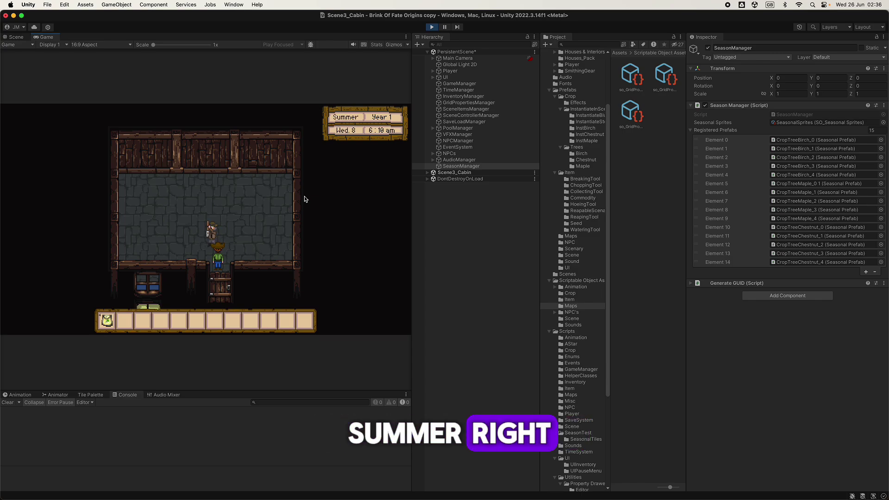
{"action": "key", "text": "s"}
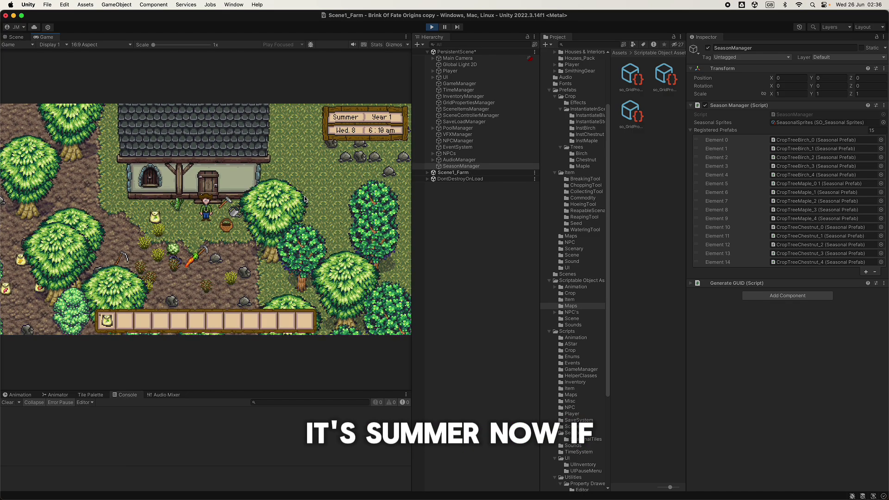
{"action": "key", "text": "w"}
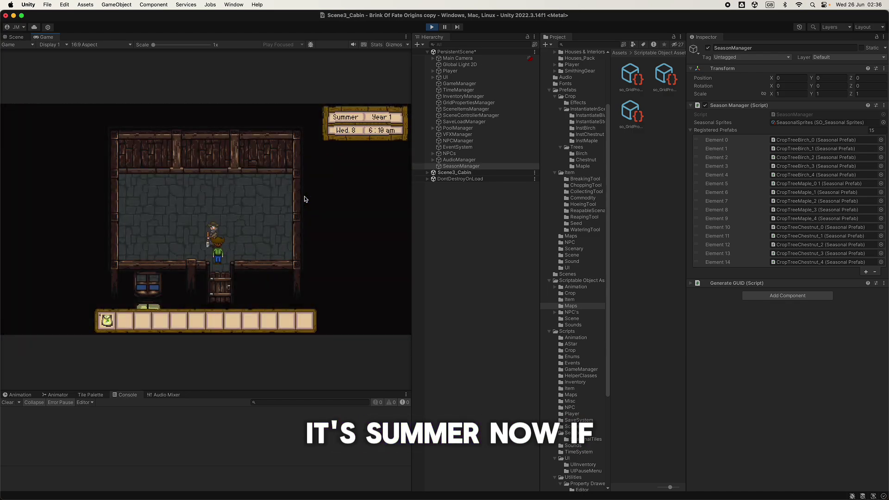
Save the game inside the cabin and stop play mode
{"action": "key", "text": "Escape"}
{"action": "left_click", "coordinate": [94, 118]}
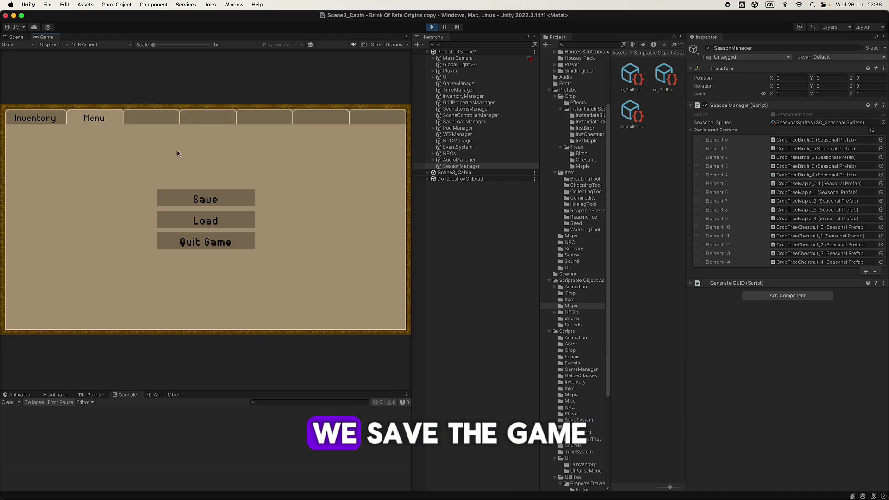
{"action": "left_click", "coordinate": [204, 195]}
{"action": "left_click", "coordinate": [432, 28]}
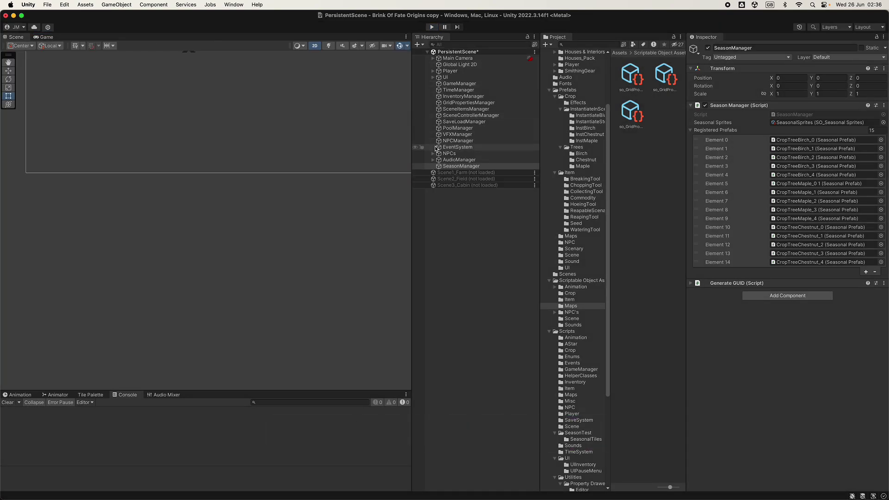
Restart play mode with the game view maximised and load the saved game
{"action": "left_click", "coordinate": [432, 28]}
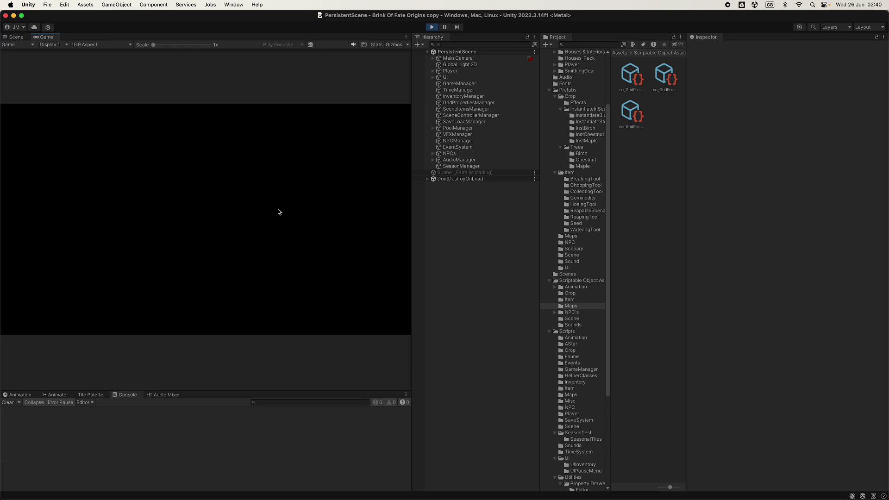
{"action": "key", "text": "shift+space"}
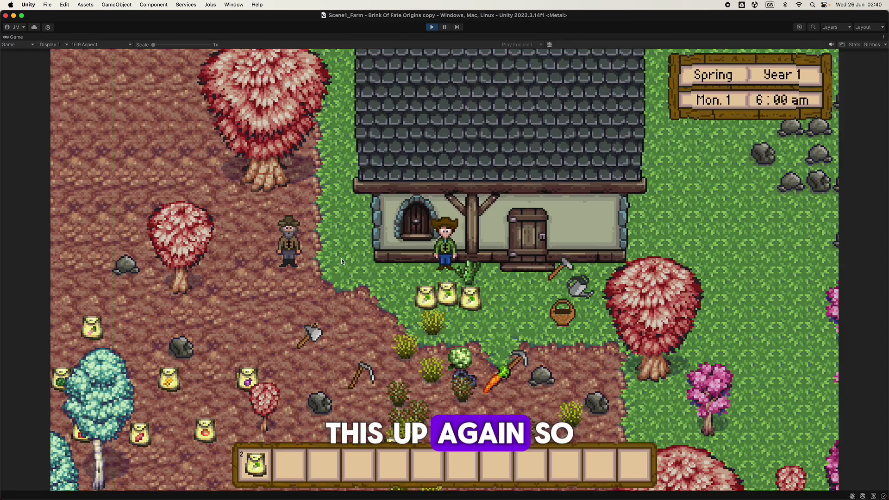
{"action": "key", "text": "d"}
{"action": "key", "text": "s"}
{"action": "key", "text": "Escape"}
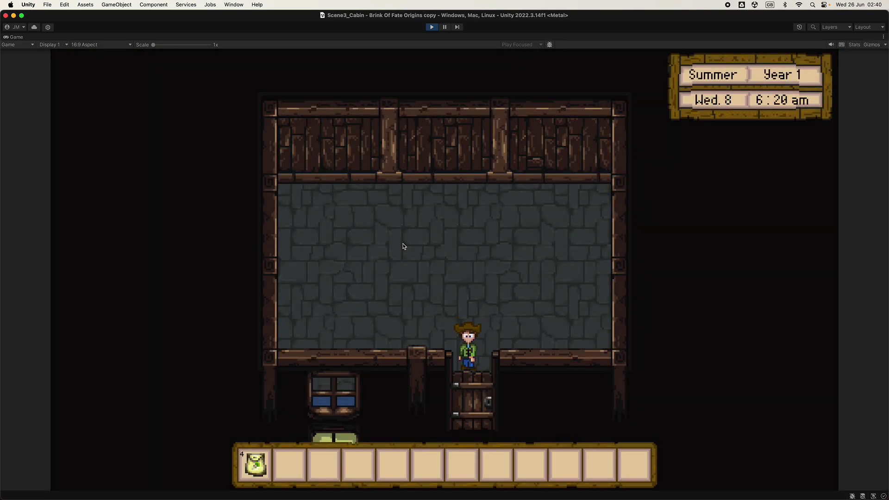
Leave the cabin for the summer farm, collect the tools lying near the house and equip the axe
{"action": "key", "text": "s"}
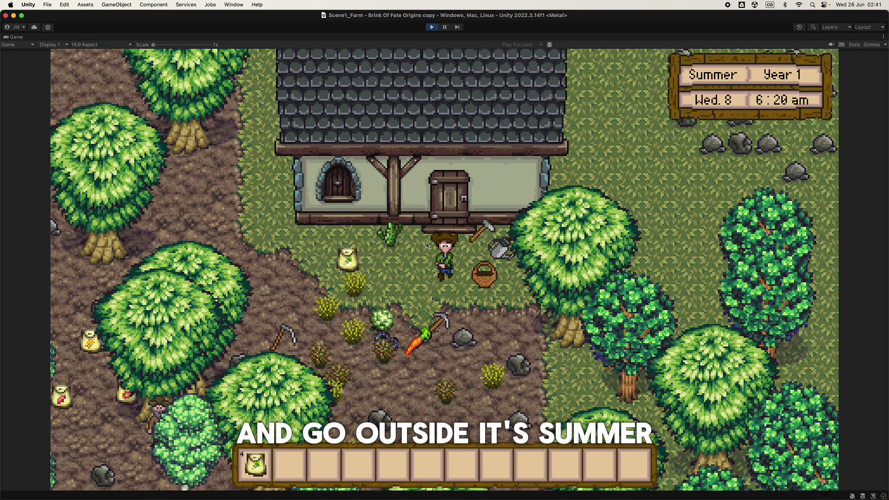
{"action": "key", "text": "a"}
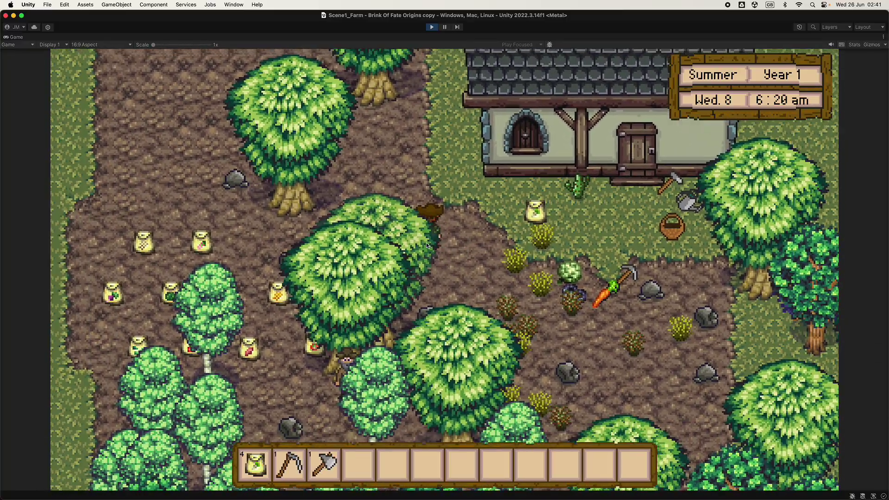
{"action": "key", "text": "d"}
{"action": "key", "text": "s"}
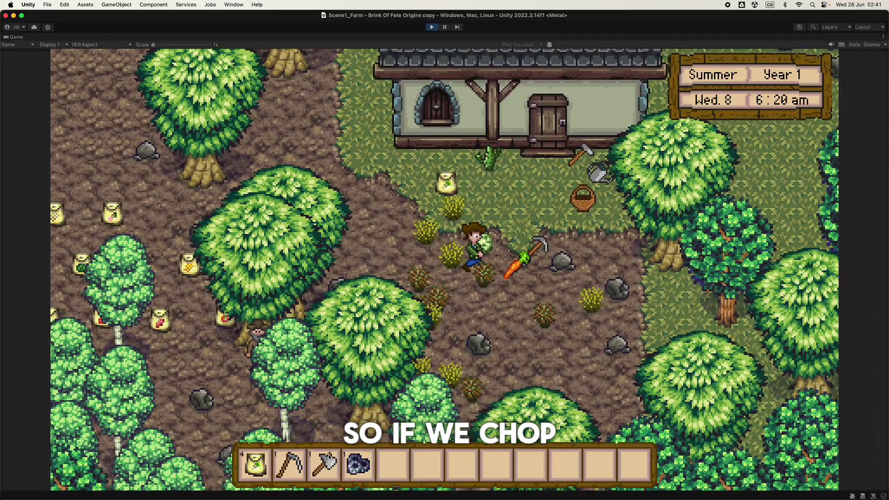
{"action": "key", "text": "d"}
{"action": "key", "text": "w"}
{"action": "left_click", "coordinate": [328, 455]}
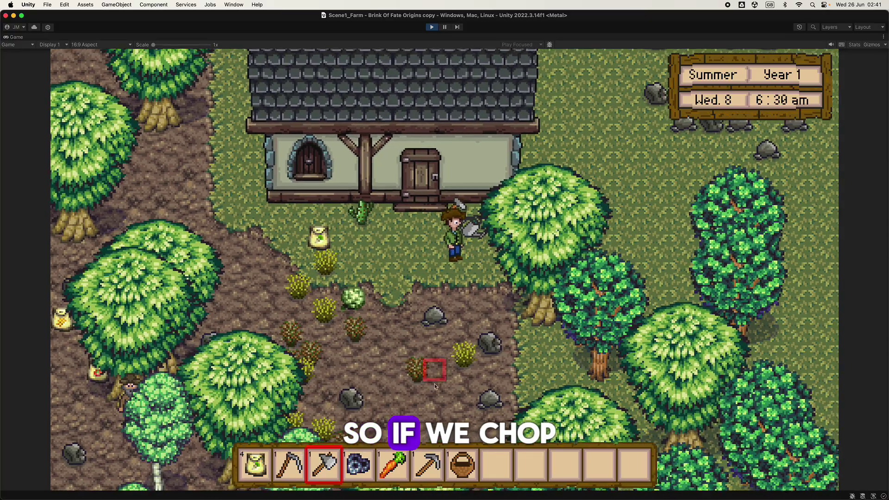
Chop the large summer tree beside the cabin with the axe to show its green falling leaves
{"action": "key", "text": "d"}
{"action": "key", "text": "s"}
{"action": "left_click", "coordinate": [485, 284]}
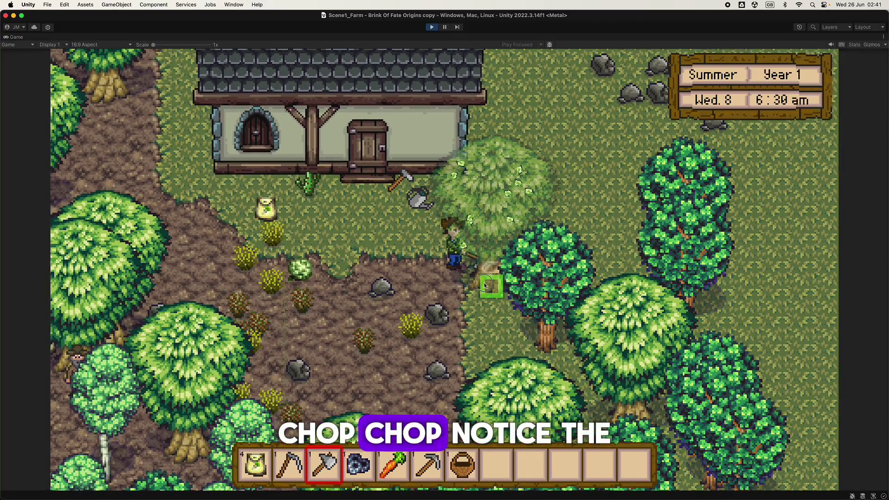
Walk south to the nearby maple tree and strike its trunk with the axe
{"action": "key", "text": "s"}
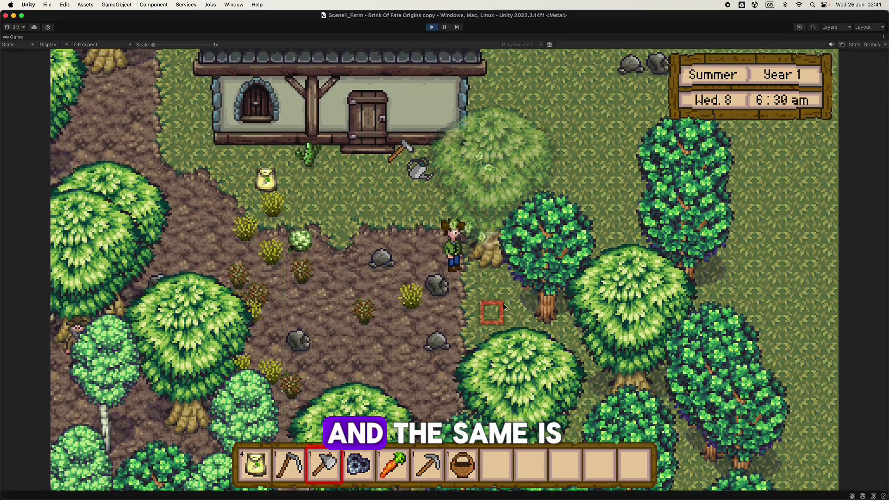
{"action": "key", "text": "a"}
{"action": "key", "text": "d"}
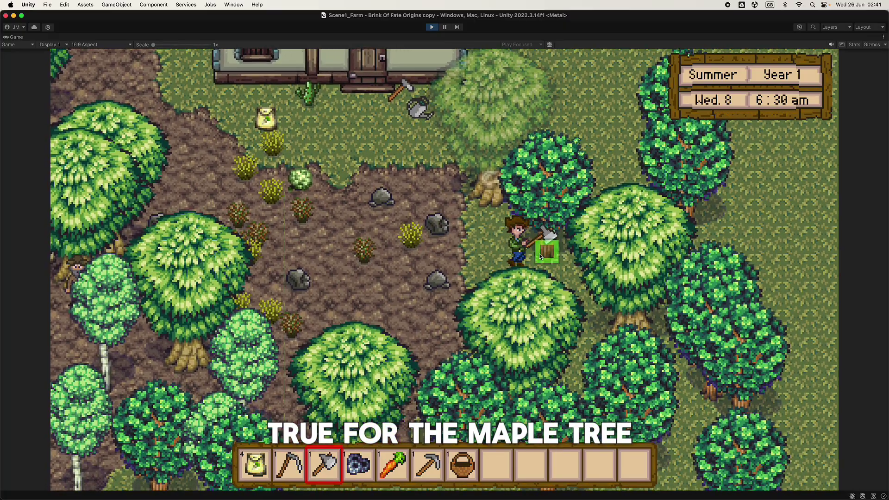
{"action": "left_click", "coordinate": [539, 254]}
Cross the field to the birch tree near its southern edge and demonstrate its summer leaf effect
{"action": "key", "text": "a"}
{"action": "key", "text": "s"}
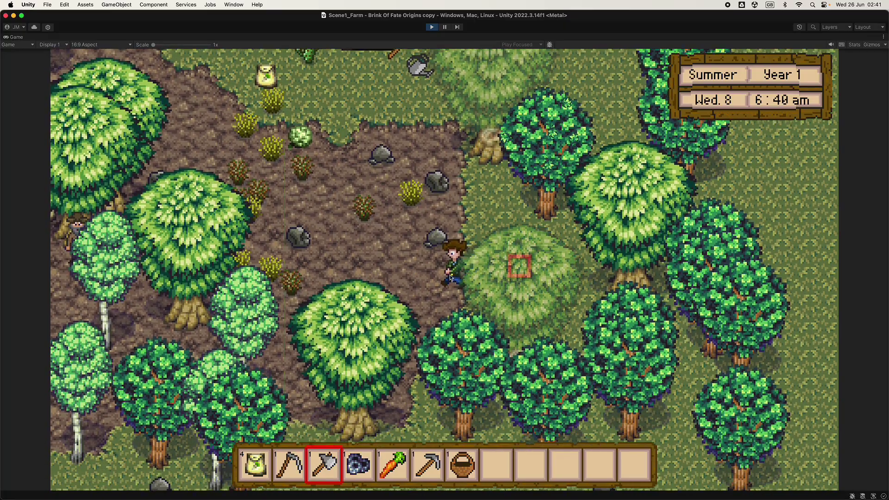
{"action": "key", "text": "a"}
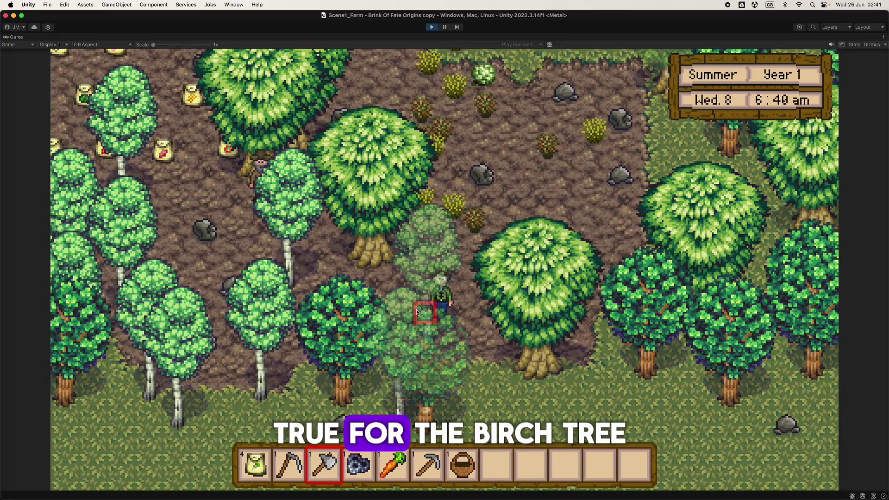
{"action": "key", "text": "w"}
{"action": "key", "text": "d"}
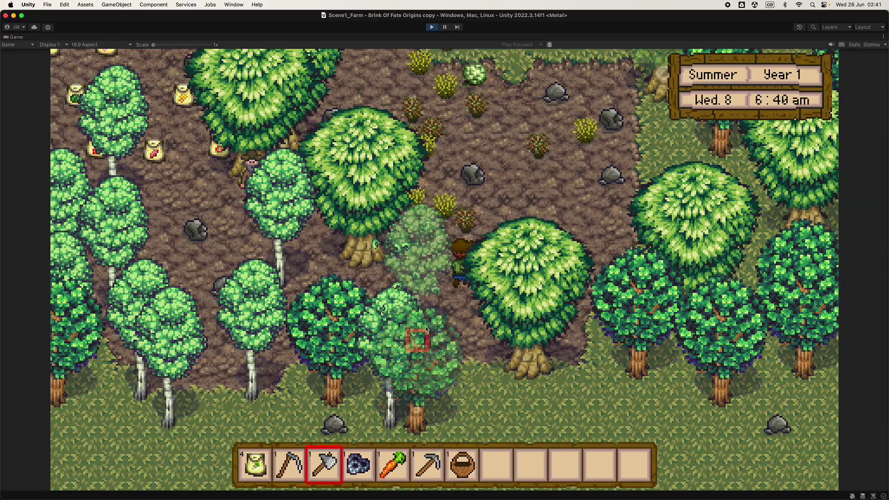
Return to the cabin and advance the calendar to Autumn, Thursday 7
{"action": "key", "text": "w"}
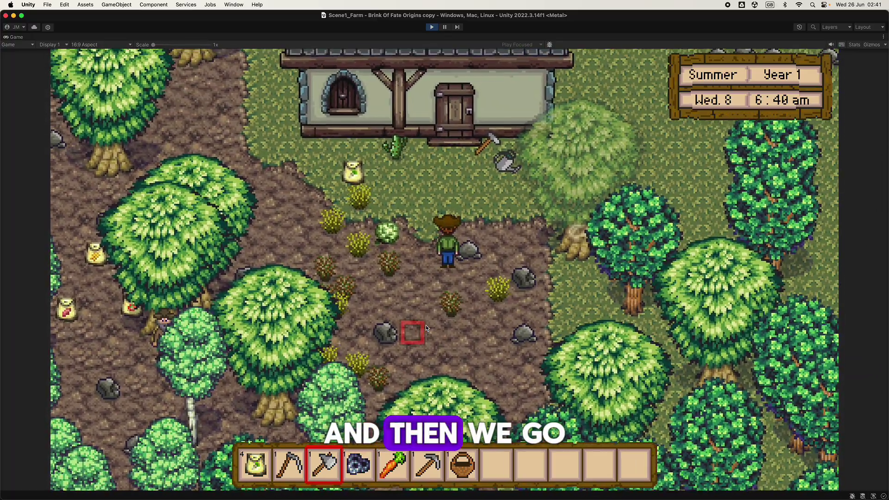
{"action": "key", "text": "w"}
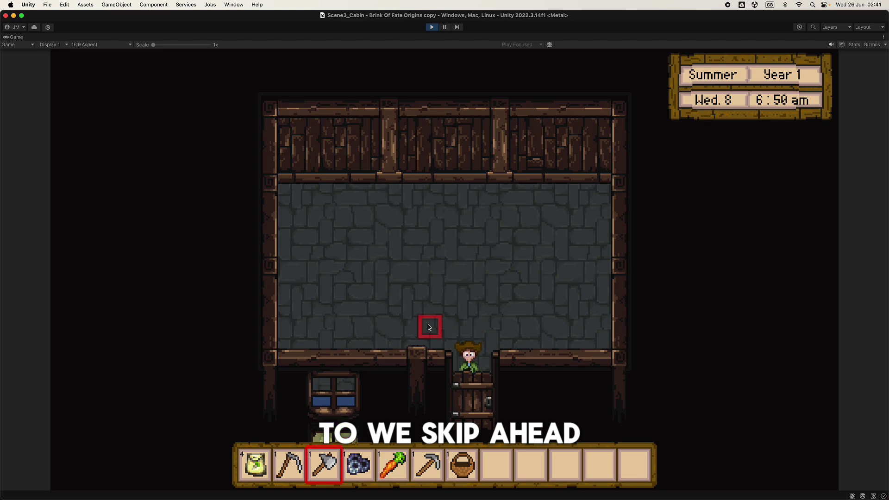
{"action": "key", "text": "g"}
{"action": "key", "text": "g"}
{"action": "key", "text": "g"}
{"action": "key", "text": "g"}
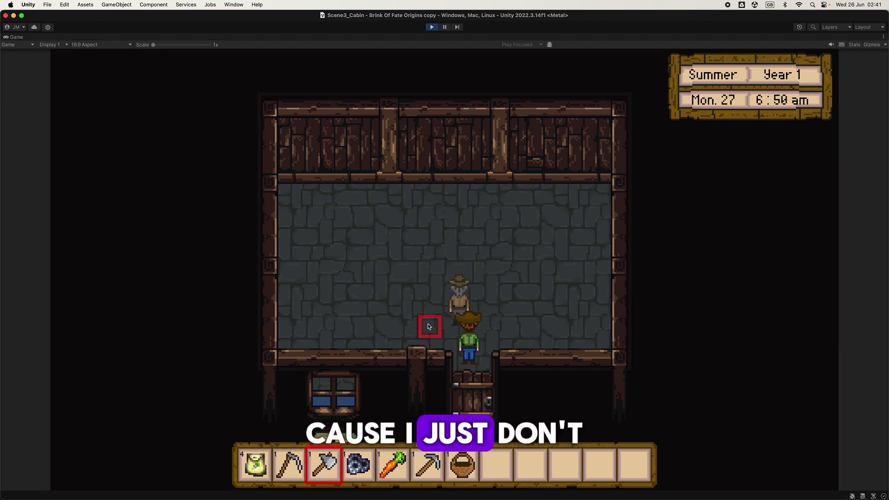
Go outside to the autumn farm and chop the large orange tree beside the cabin
{"action": "key", "text": "s"}
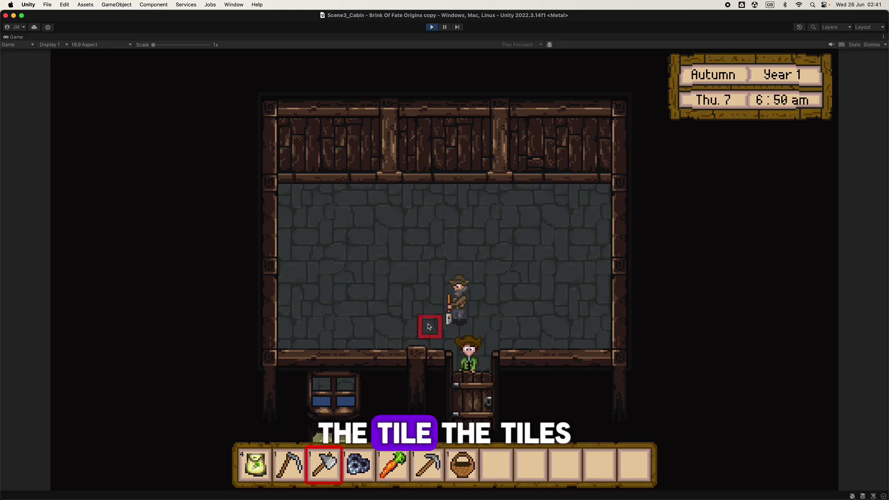
{"action": "key", "text": "d"}
{"action": "key", "text": "s"}
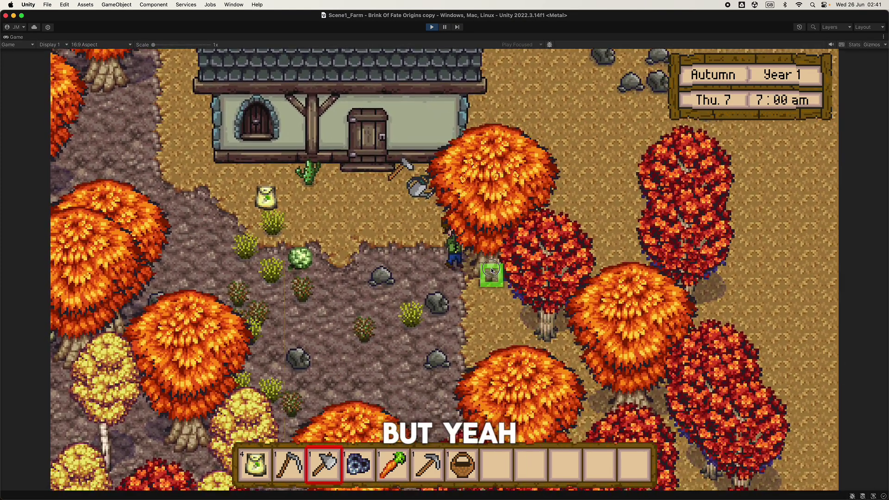
{"action": "left_click", "coordinate": [491, 269]}
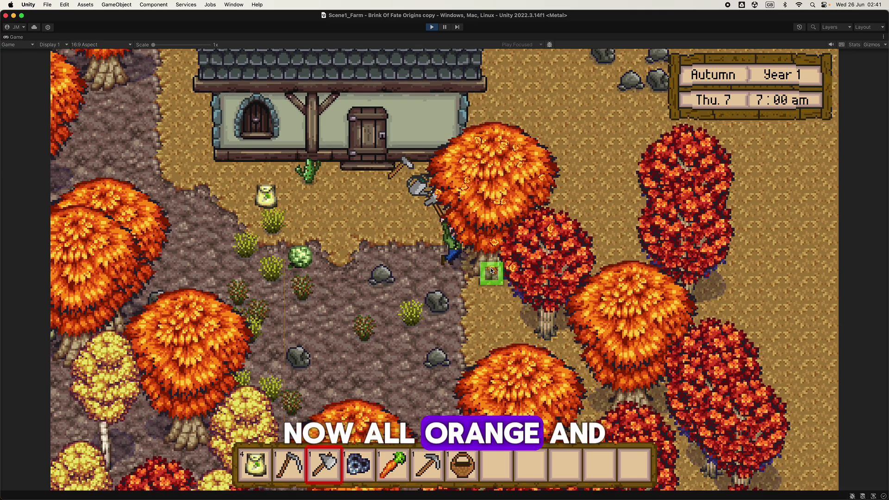
Walk to the red maple tree southeast of the cabin and chop it with the axe
{"action": "key", "text": "s"}
{"action": "key", "text": "a"}
{"action": "key", "text": "d"}
{"action": "key", "text": "s"}
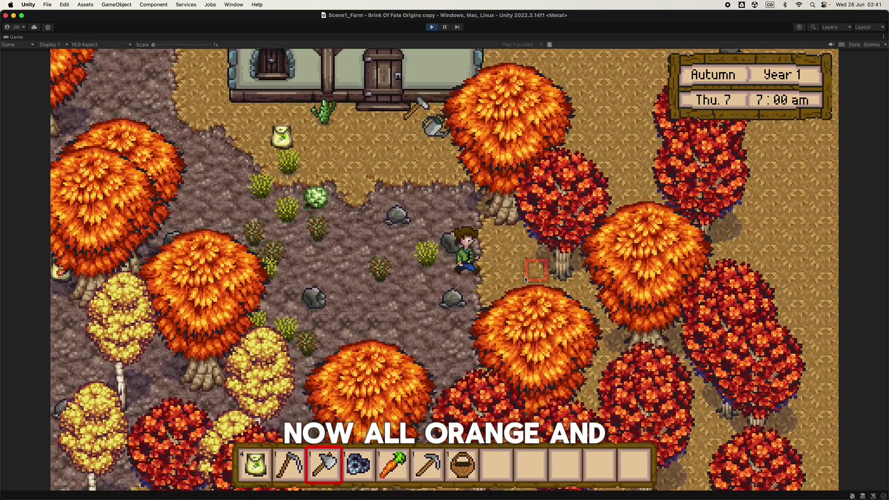
{"action": "left_click", "coordinate": [545, 270]}
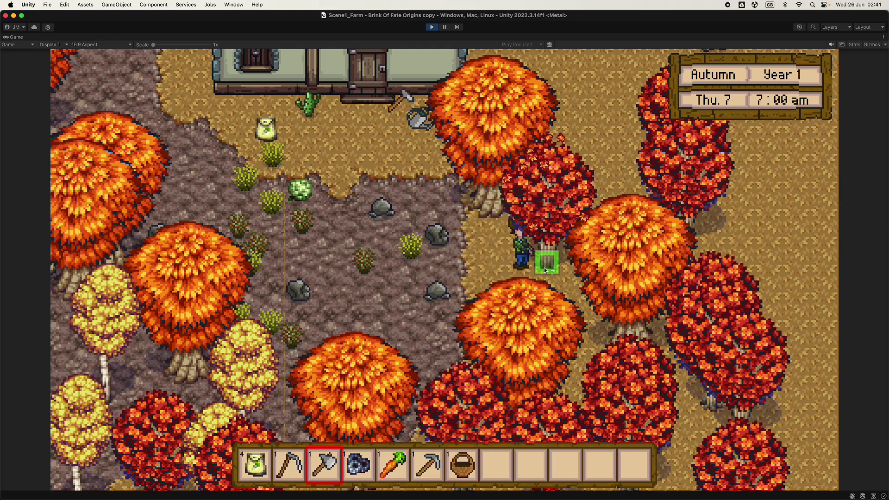
Cross the field to the yellow birch at its southern edge and chop it repeatedly with the axe
{"action": "key", "text": "a"}
{"action": "key", "text": "a"}
{"action": "key", "text": "s"}
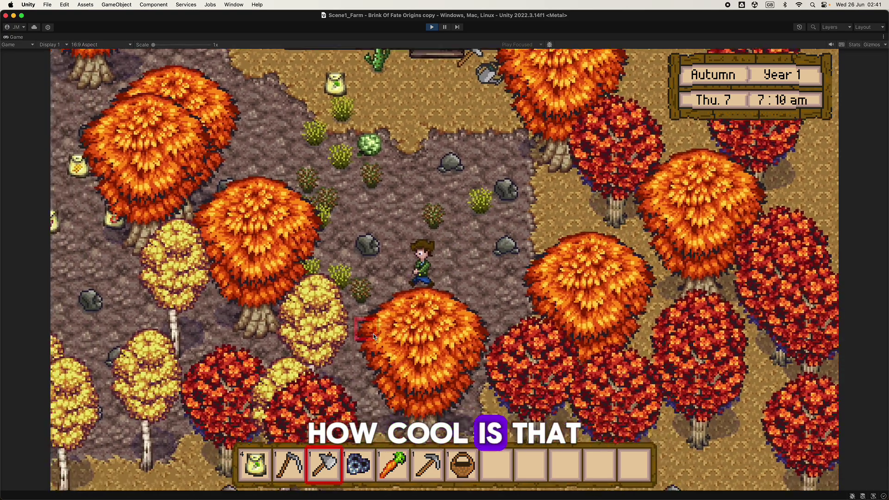
{"action": "key", "text": "s"}
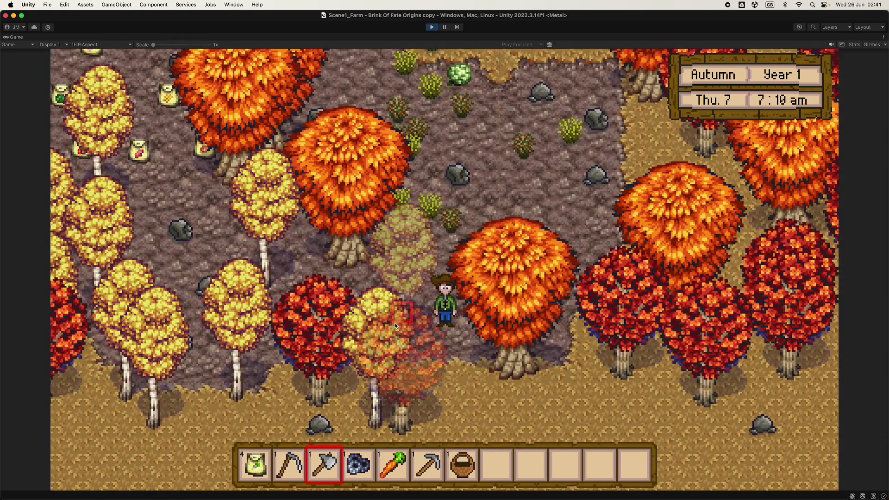
{"action": "key", "text": "a"}
{"action": "key", "text": "w"}
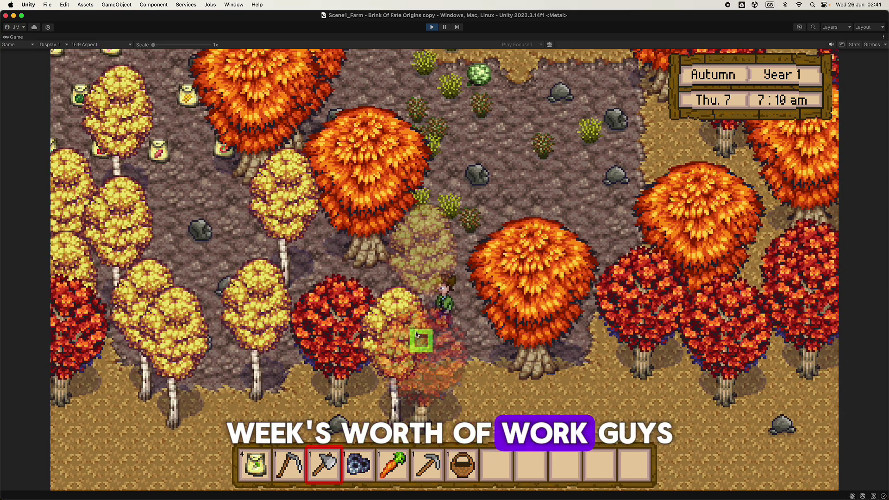
{"action": "left_click", "coordinate": [416, 332]}
{"action": "left_click", "coordinate": [416, 331]}
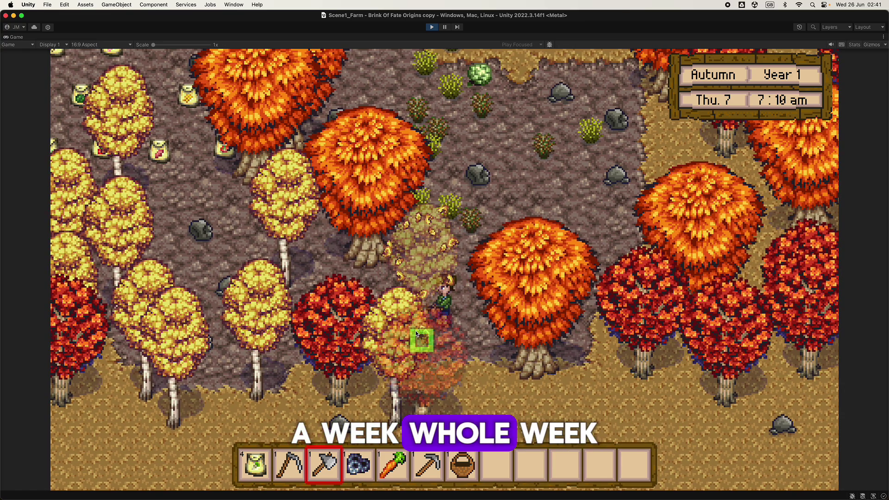
{"action": "left_click", "coordinate": [415, 331]}
Walk around the autumn field and chop the large orange tree standing next to the yellow birches
{"action": "key", "text": "d"}
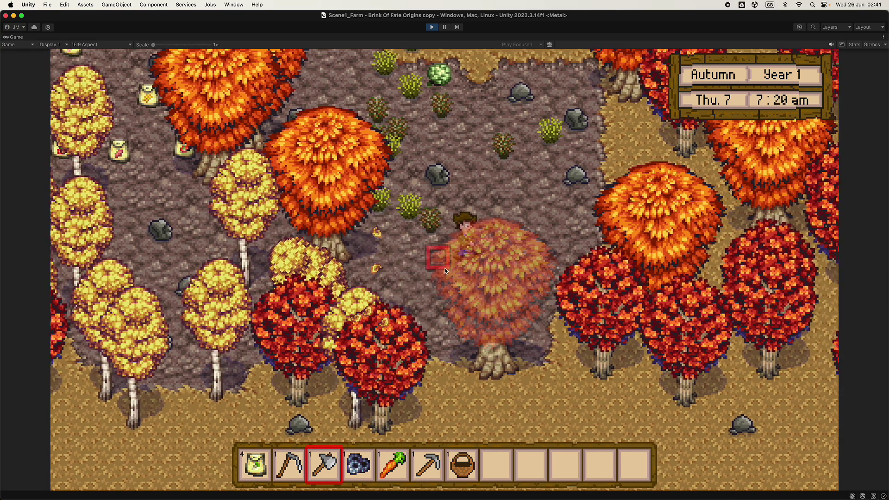
{"action": "key", "text": "w"}
{"action": "key", "text": "a"}
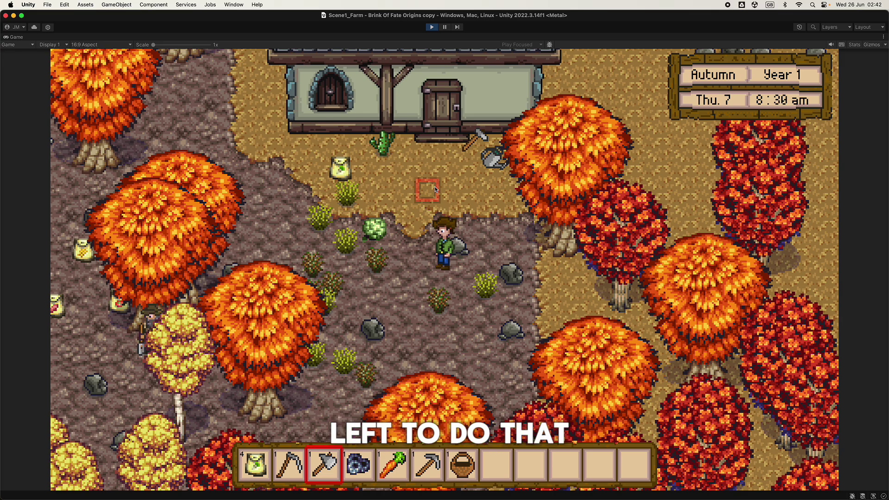
{"action": "key", "text": "s"}
{"action": "key", "text": "a"}
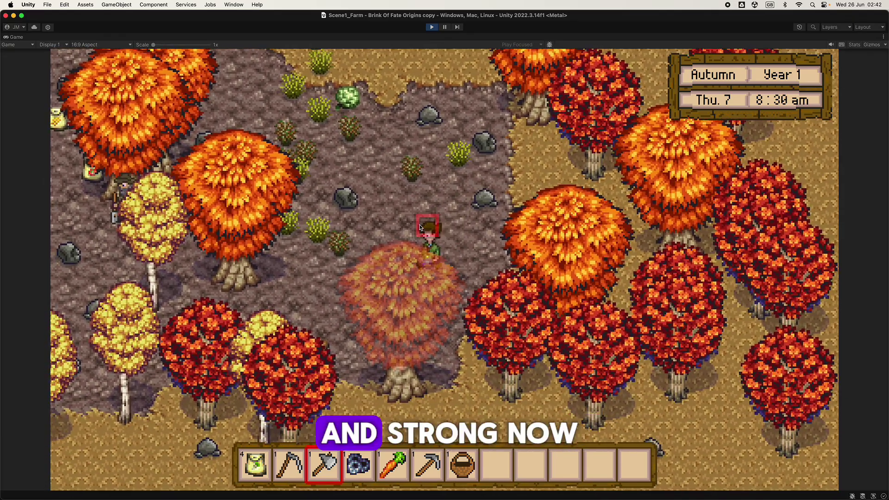
{"action": "key", "text": "s"}
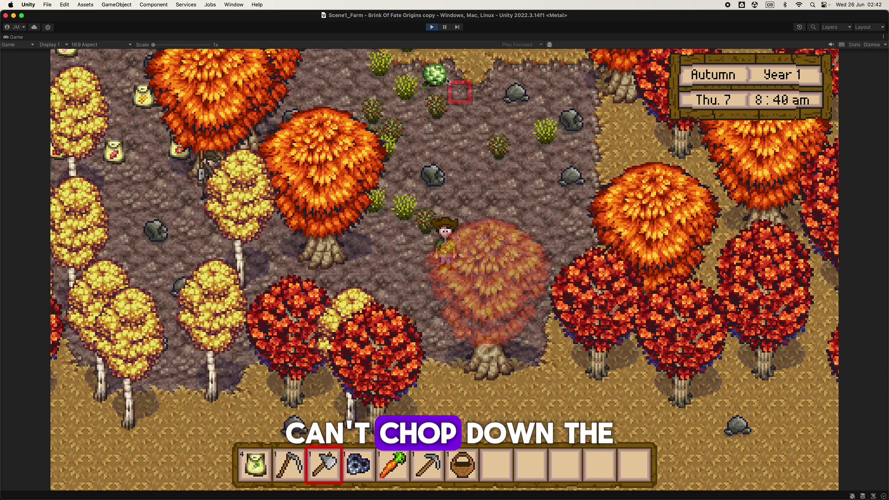
{"action": "key", "text": "a"}
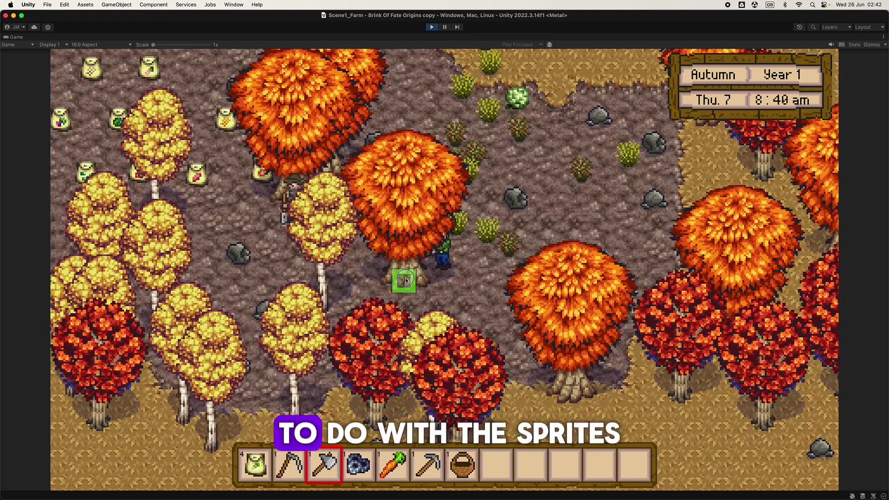
{"action": "left_click", "coordinate": [405, 277]}
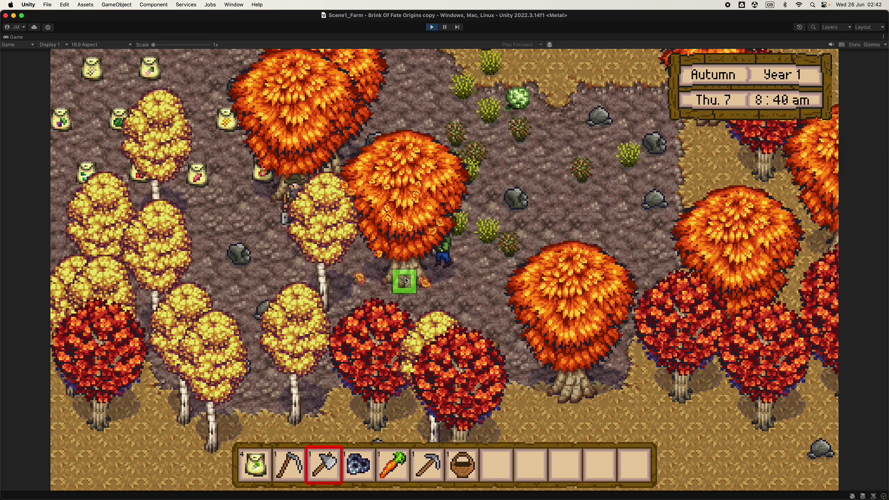
{"action": "key", "text": "d"}
{"action": "key", "text": "d"}
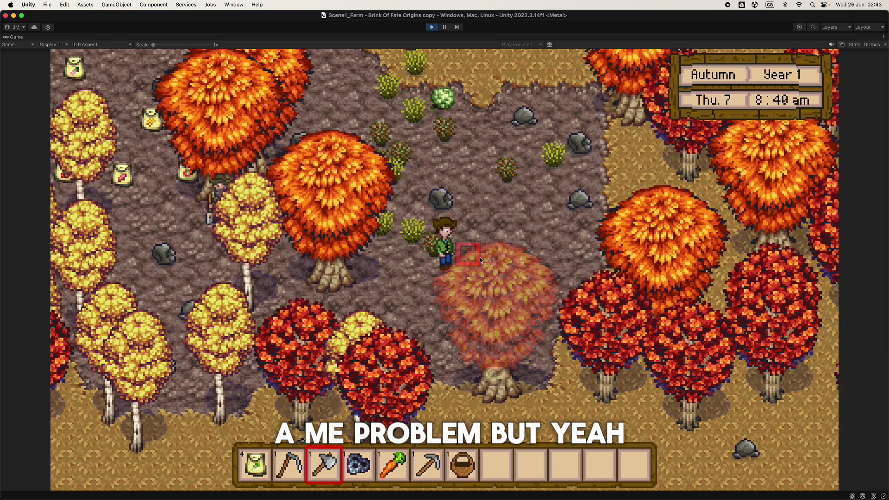